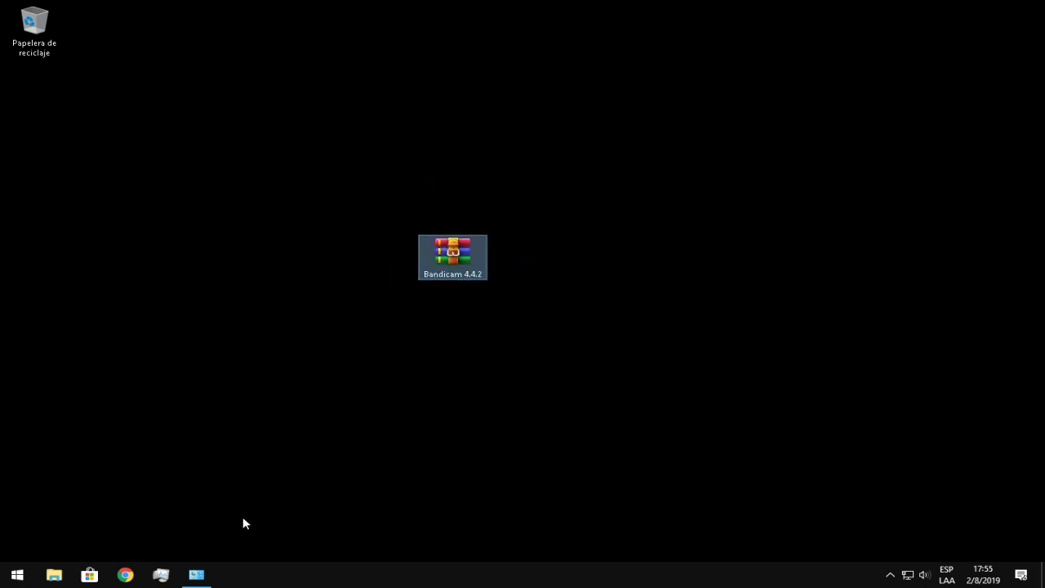
Review the System page (Windows 10 Pro, 4,00 GB RAM), then close it to reveal the desktop
click(196, 574)
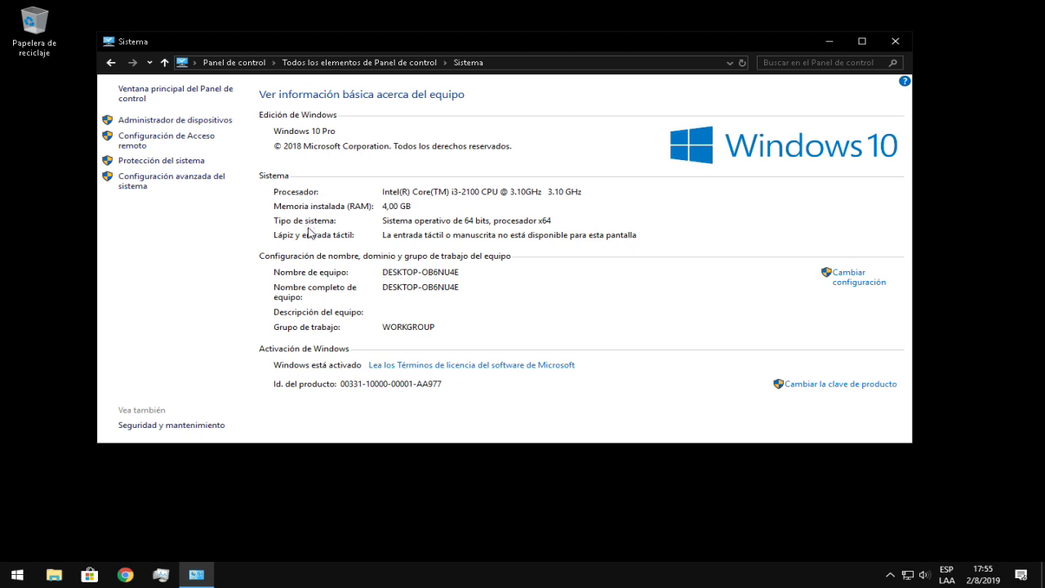
click(896, 41)
click(896, 431)
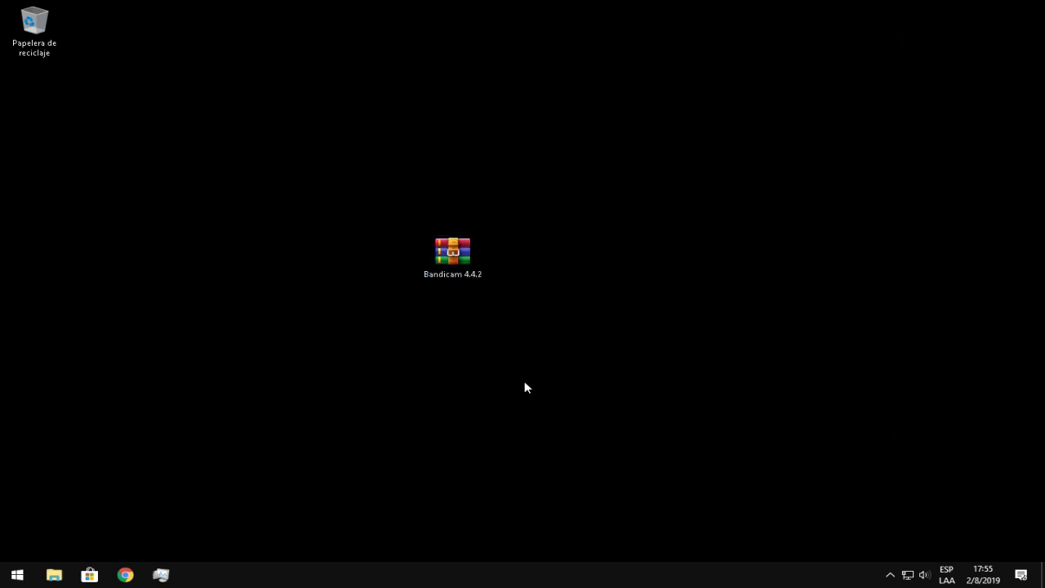
drag(499, 314, 778, 474)
drag(541, 342, 520, 168)
click(890, 575)
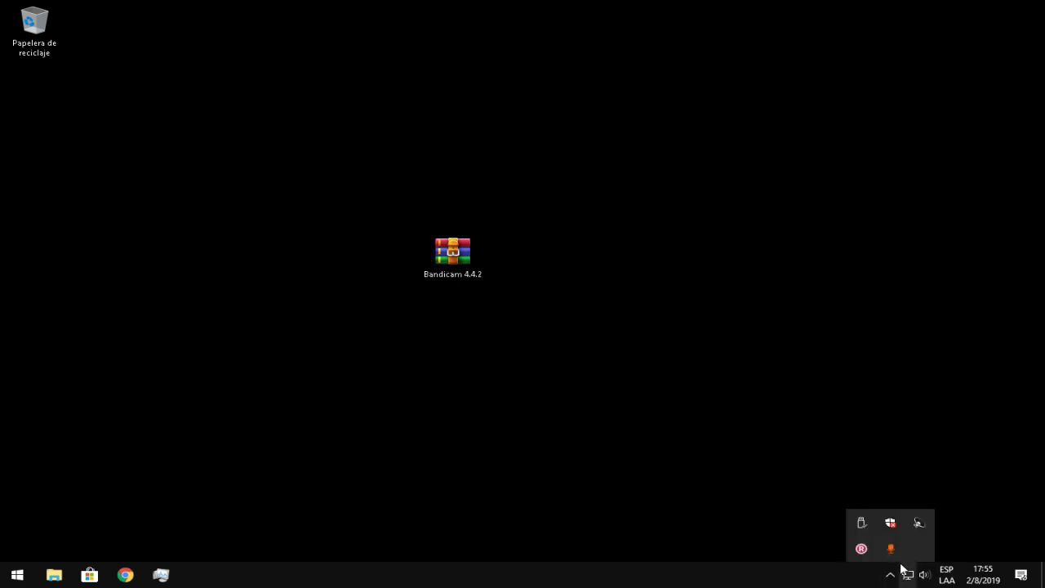
click(891, 527)
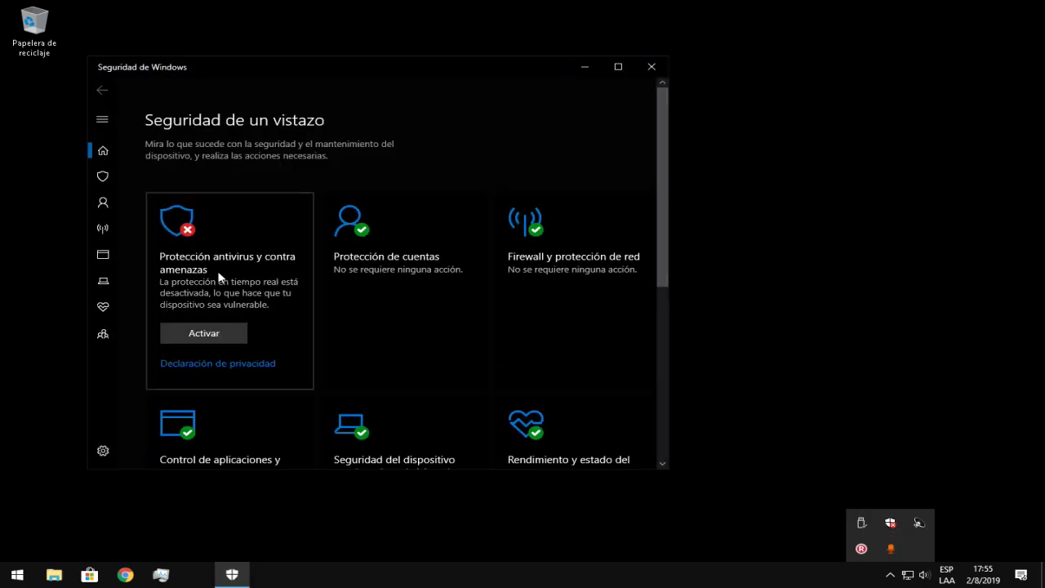
click(219, 278)
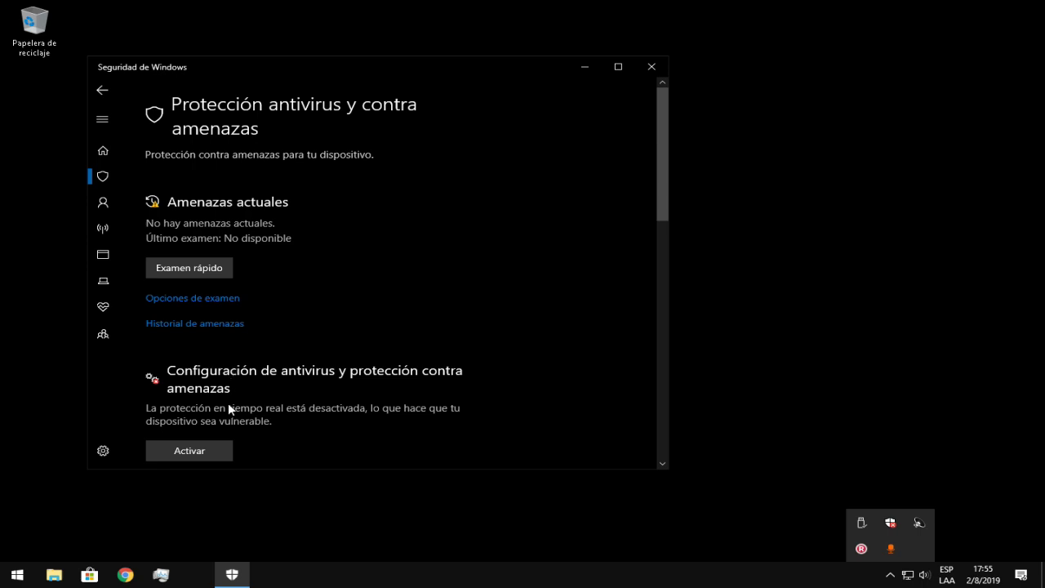
scroll(229, 406, down, 3)
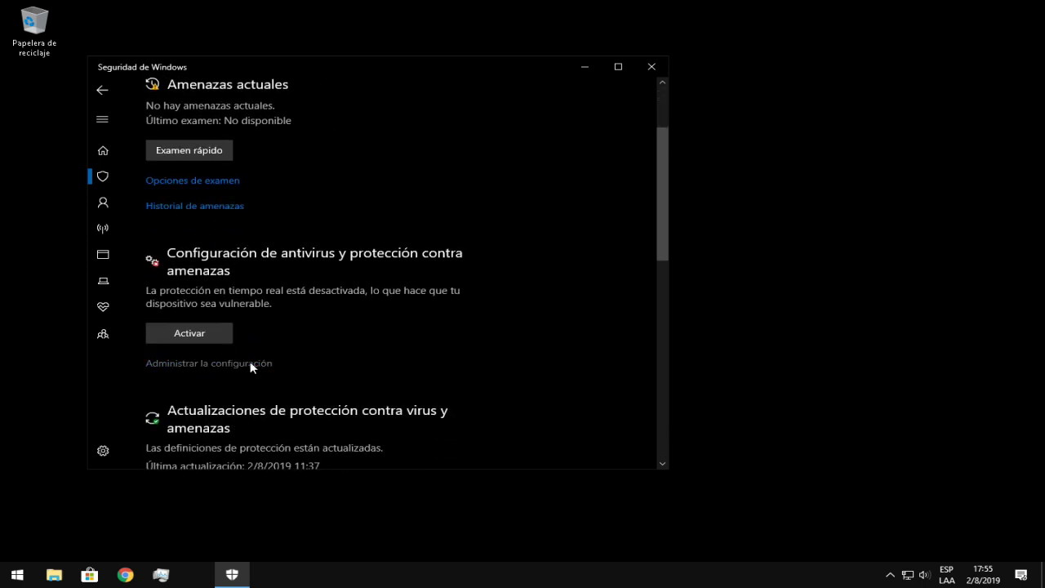
click(249, 363)
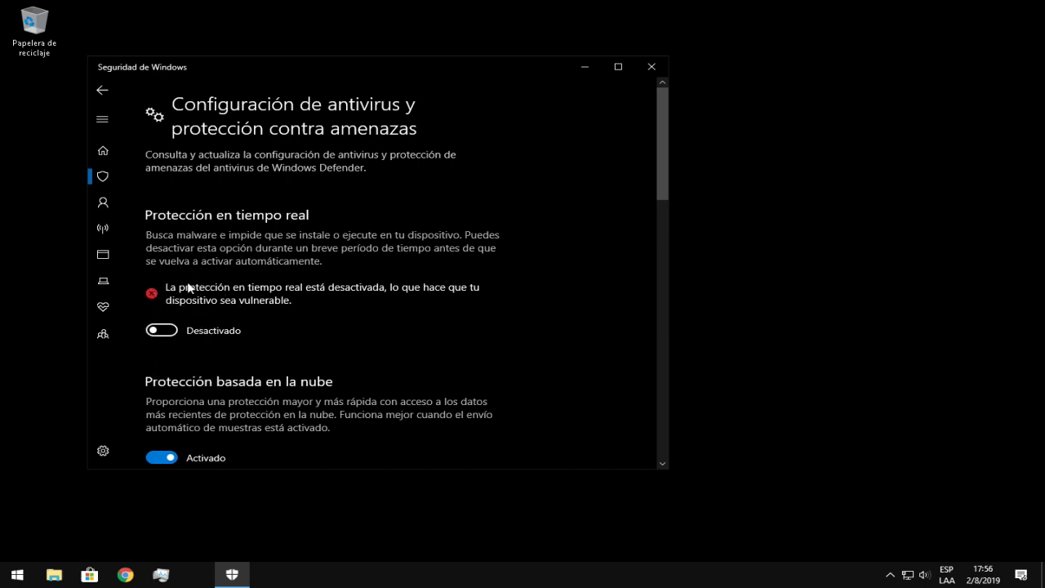
click(658, 68)
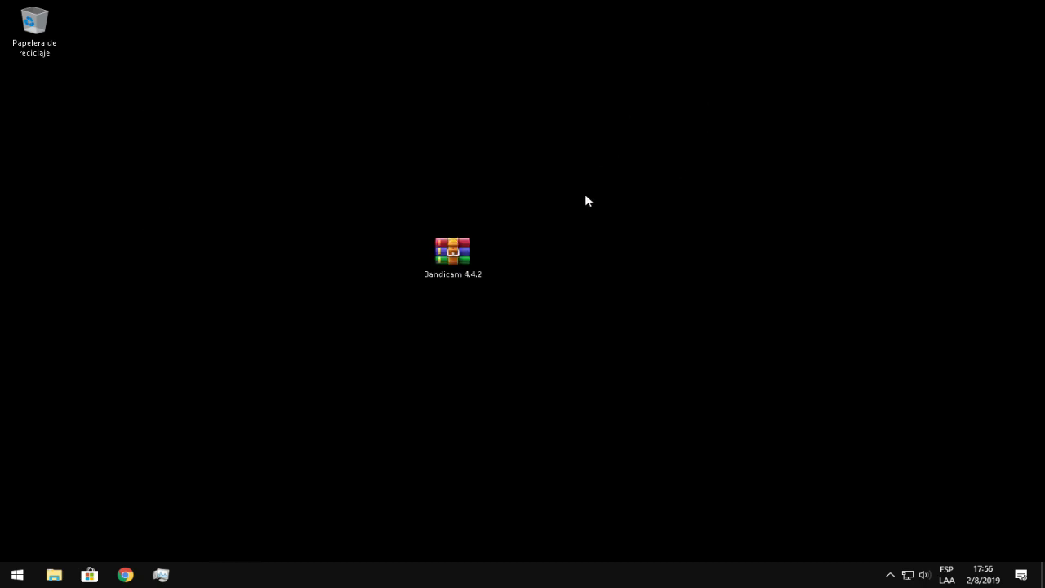
Extract the password-protected Bandicam 4.4.2 RAR here and place the new folder beside it
right_click(457, 257)
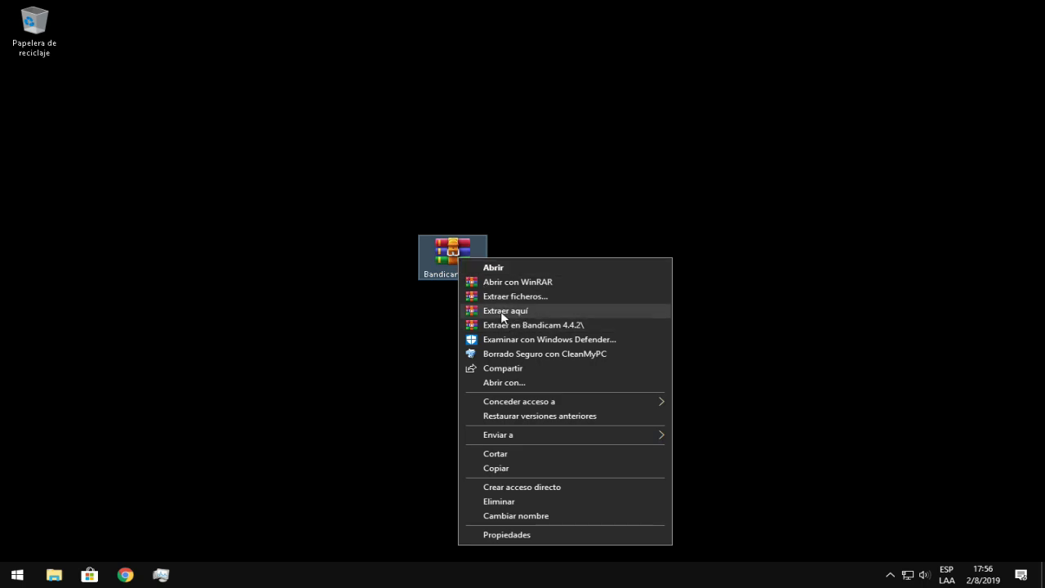
click(527, 312)
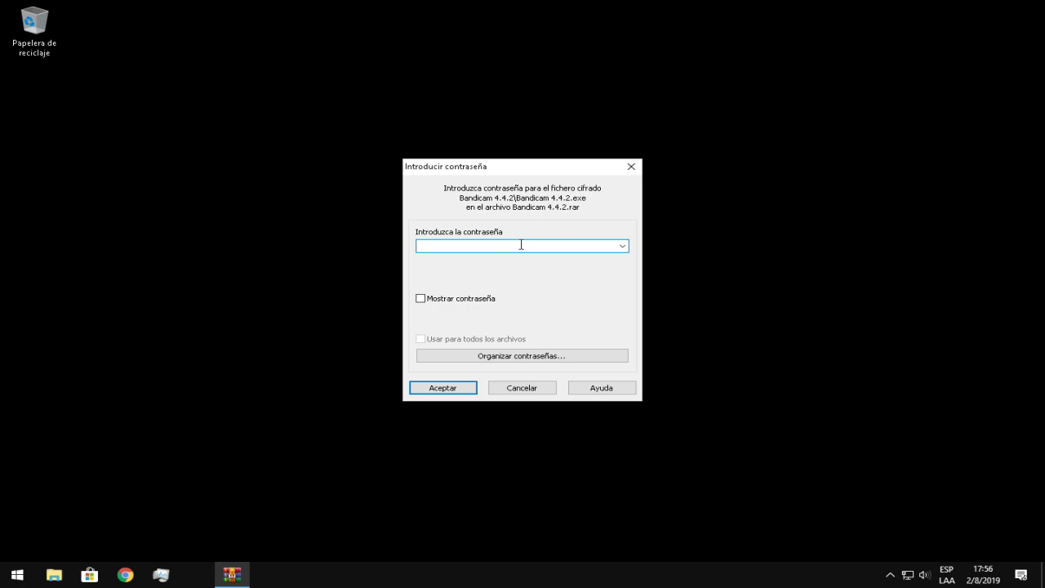
click(443, 387)
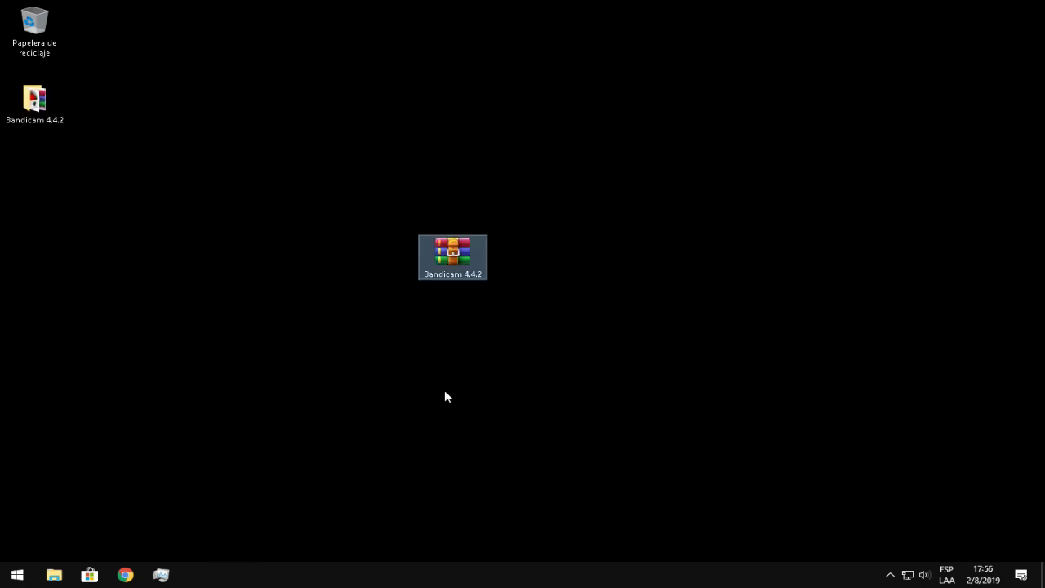
drag(35, 100, 540, 254)
Open the Bandicam 4.4.2 folder and run Bandicam 4.4.2.exe as administrator, approving UAC
double_click(539, 254)
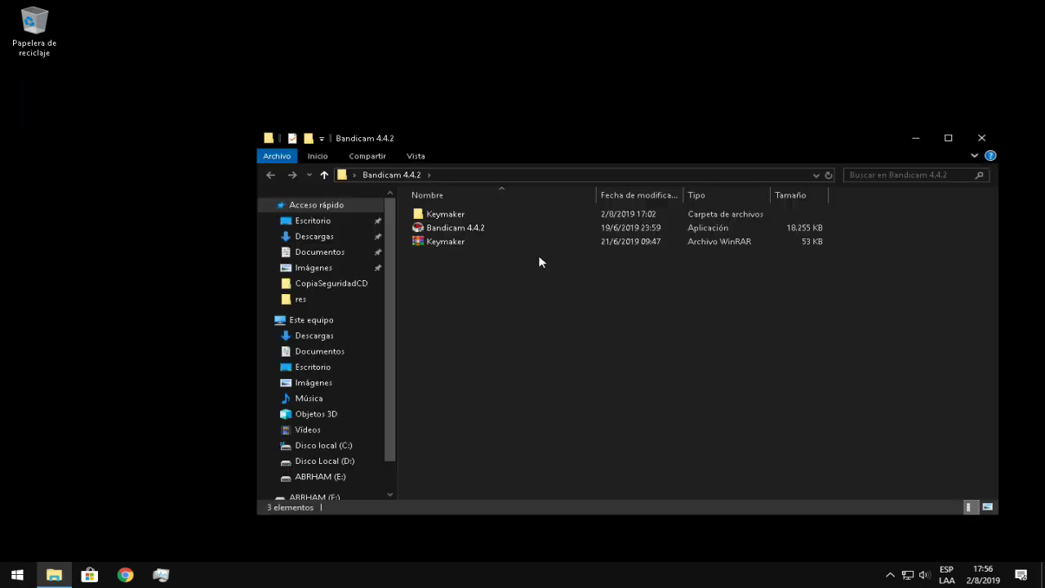
click(460, 229)
right_click(455, 227)
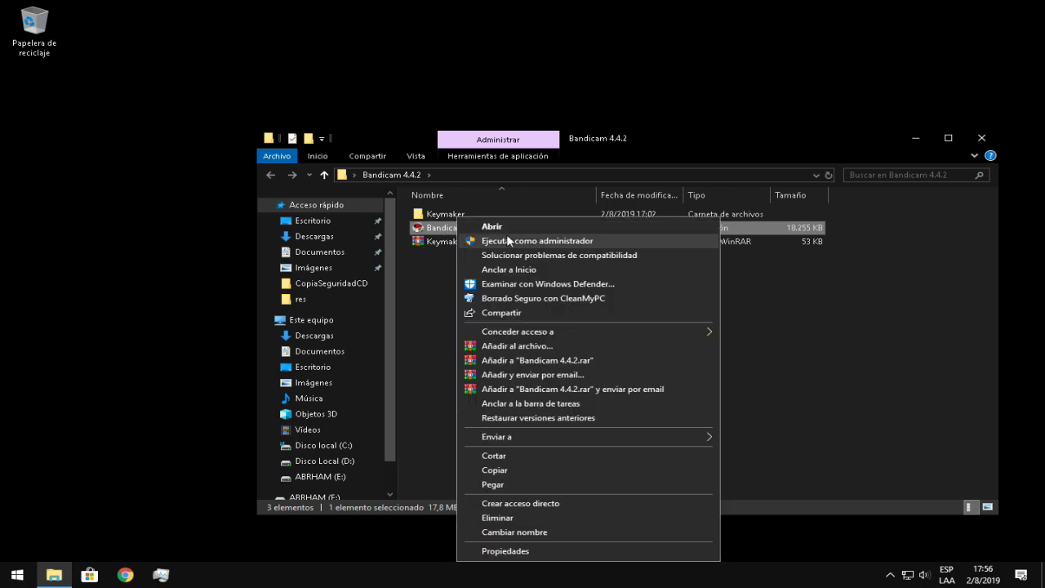
click(437, 263)
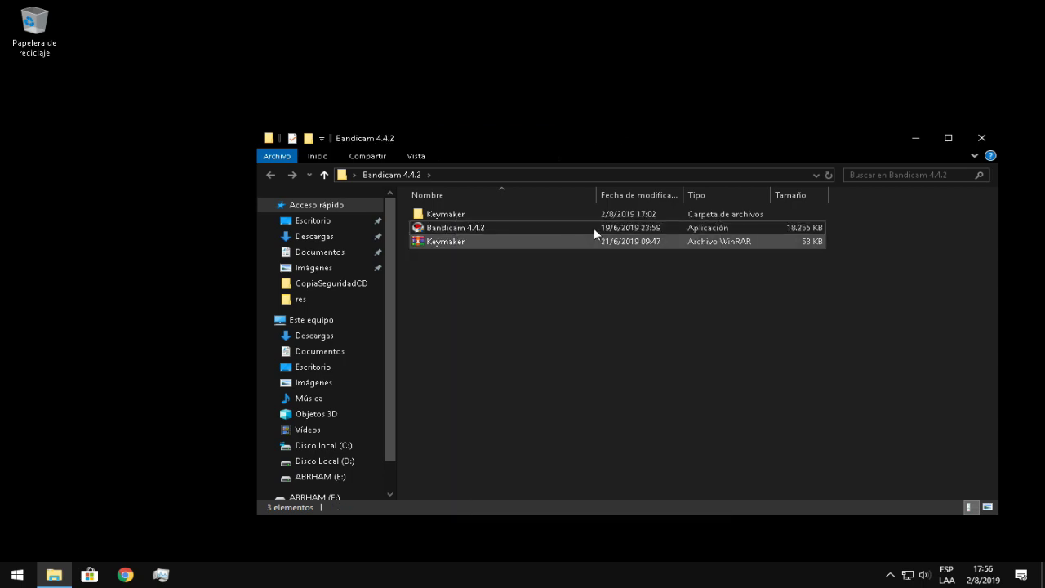
right_click(525, 233)
click(501, 230)
right_click(501, 231)
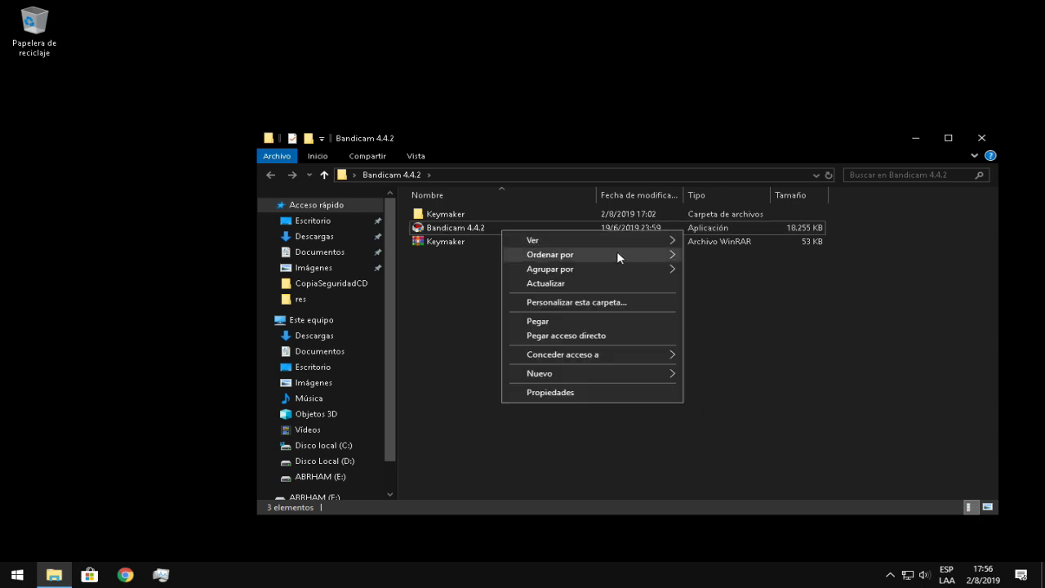
click(713, 227)
right_click(713, 221)
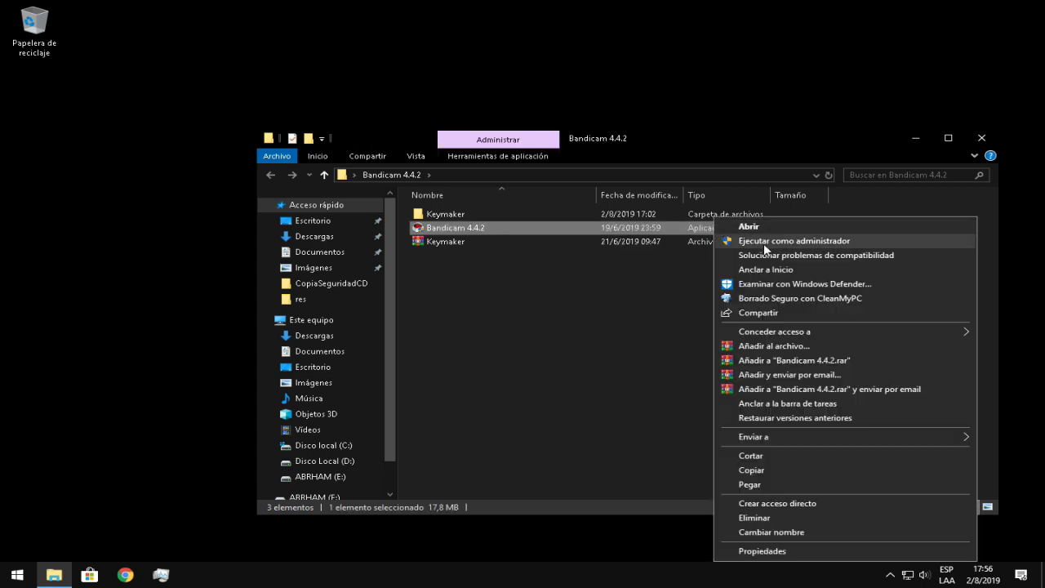
click(766, 241)
click(501, 376)
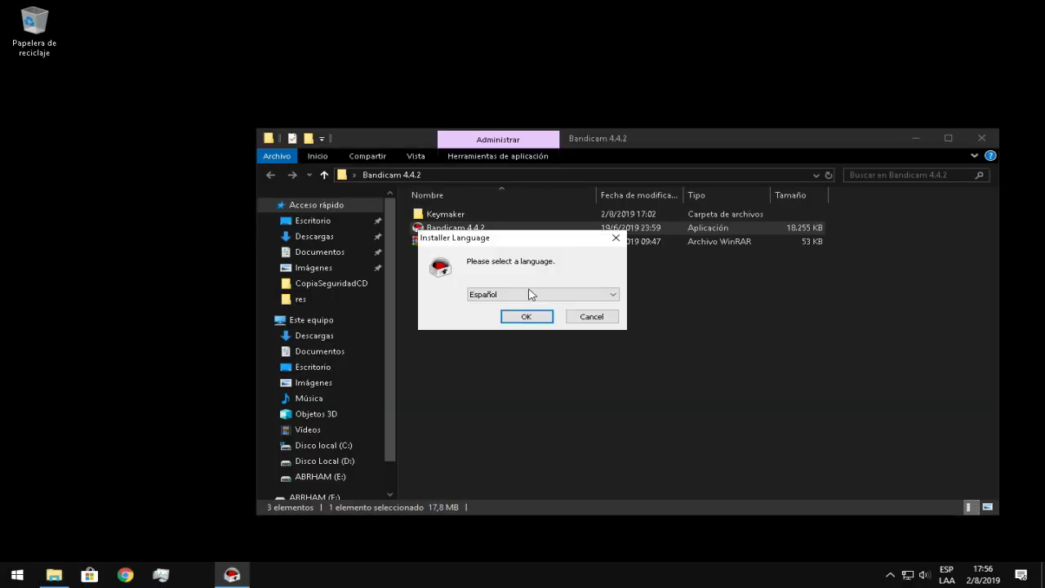
Keep Español as installer language, accept the license and keep the default components
click(595, 296)
click(539, 448)
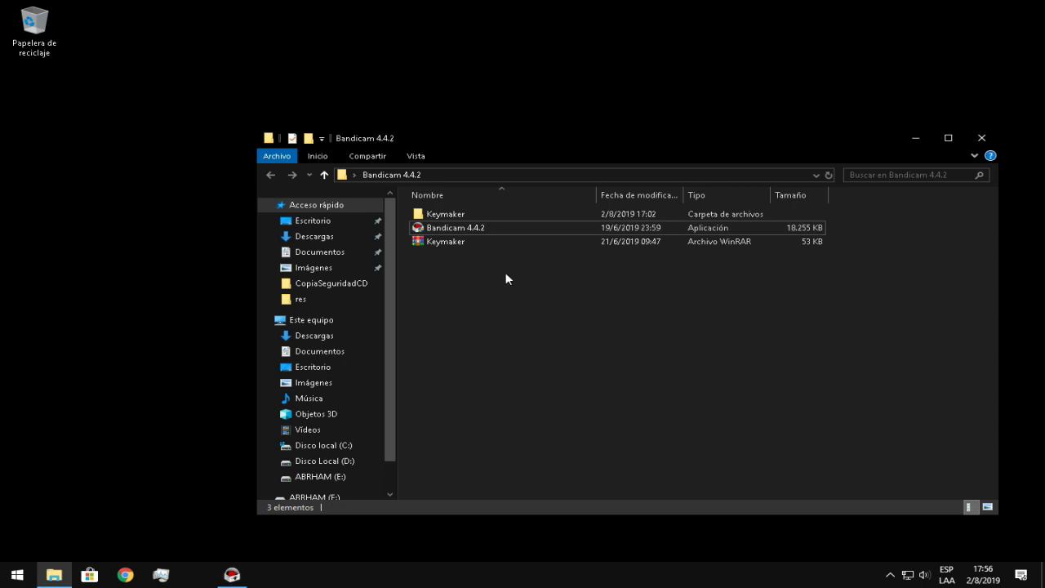
click(531, 317)
click(616, 406)
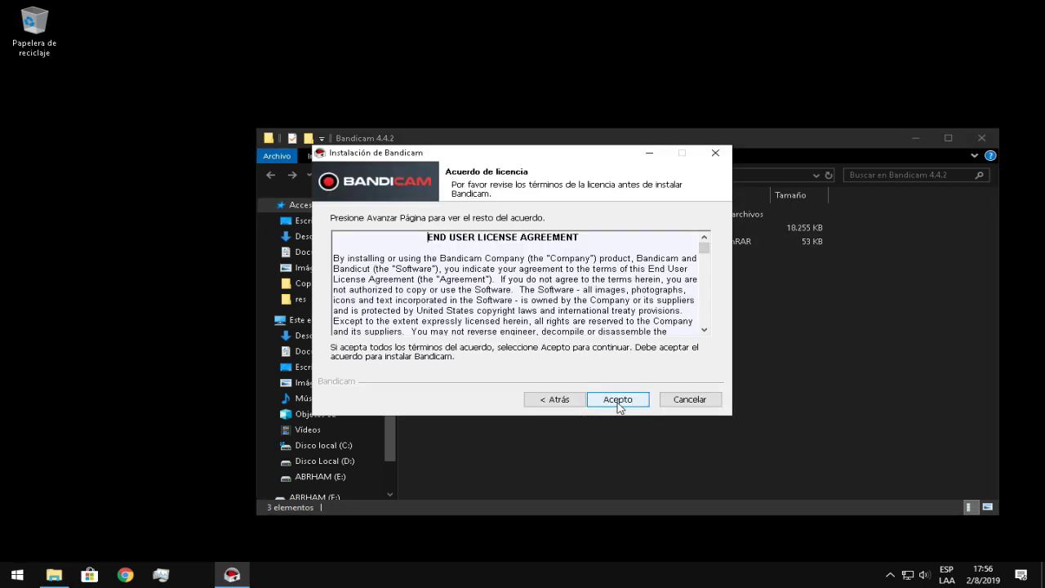
click(618, 404)
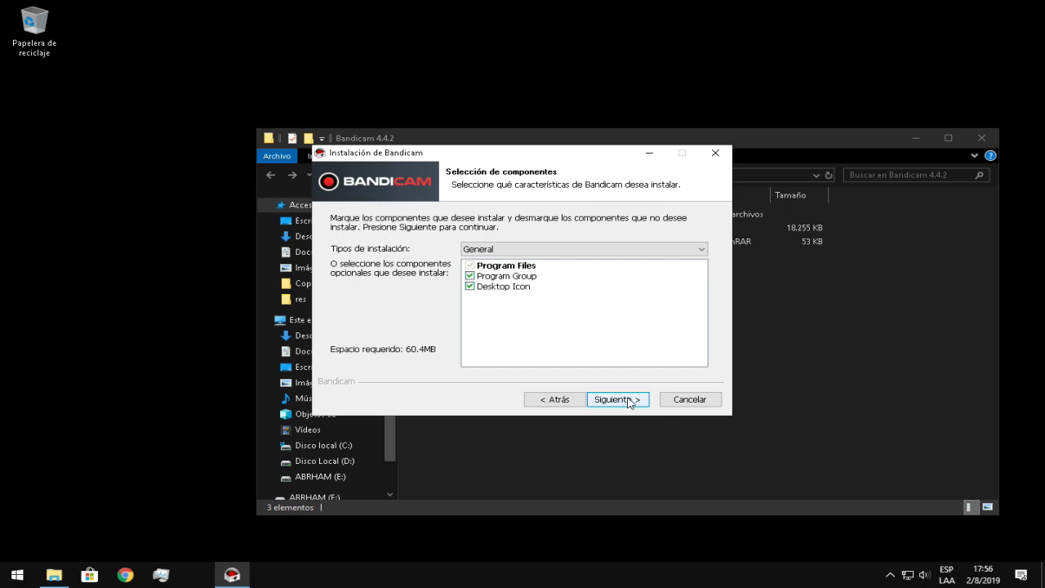
click(629, 400)
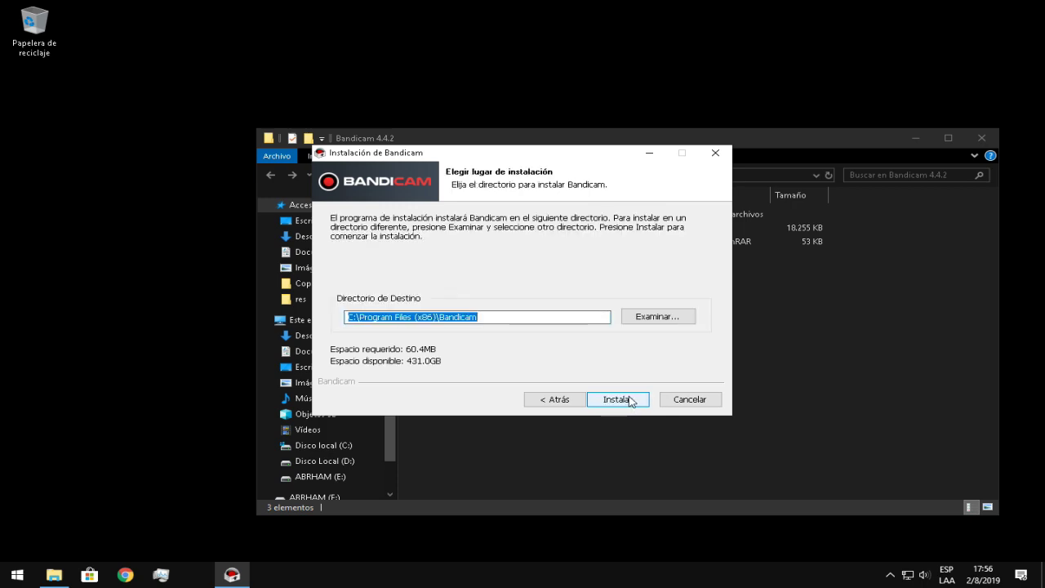
Pick drive D: in the install-folder browser, then start installing Bandicam
click(657, 316)
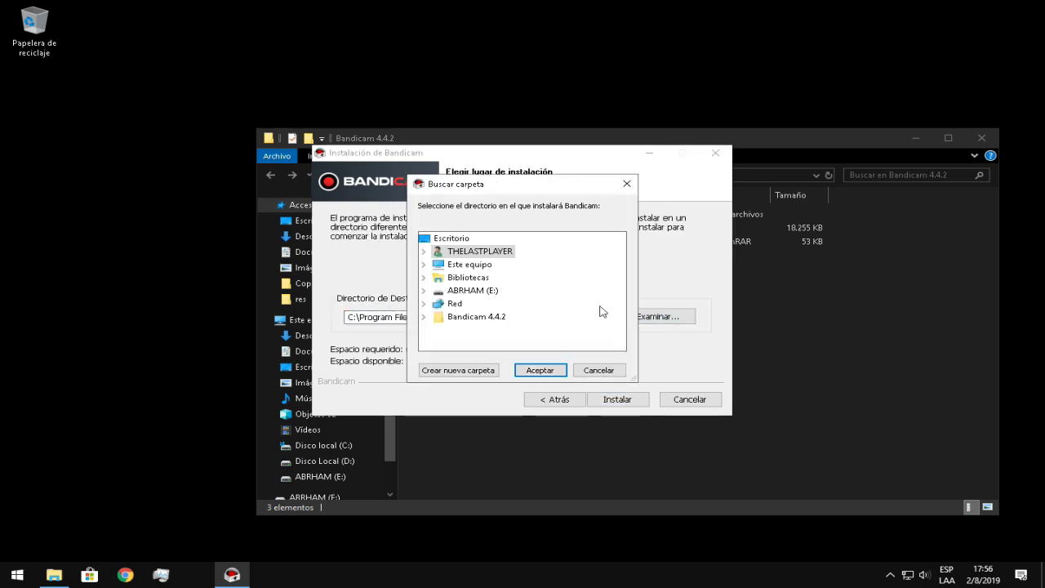
double_click(444, 270)
scroll(506, 294, down, 2)
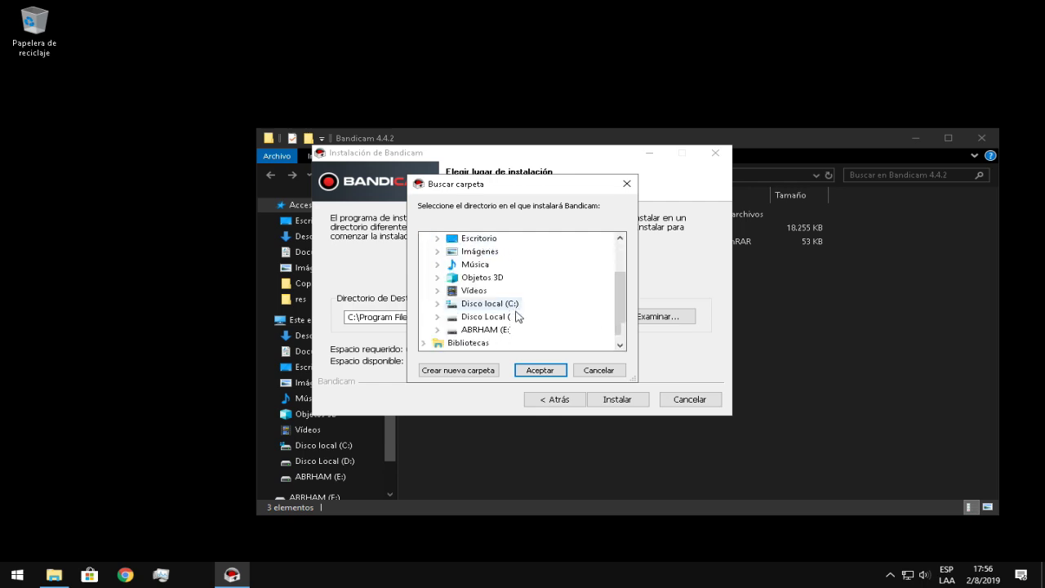
double_click(513, 278)
click(540, 370)
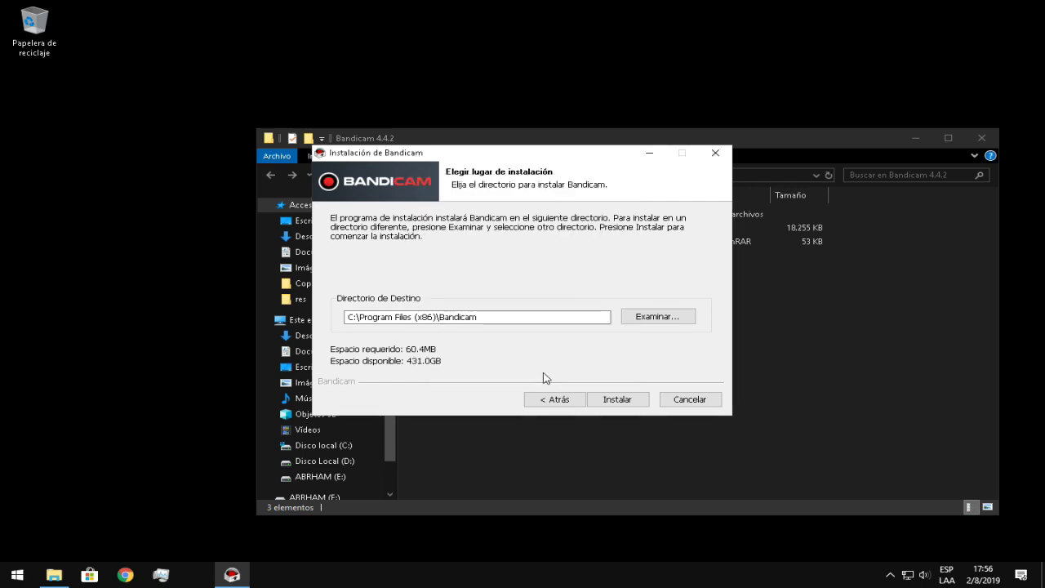
click(630, 408)
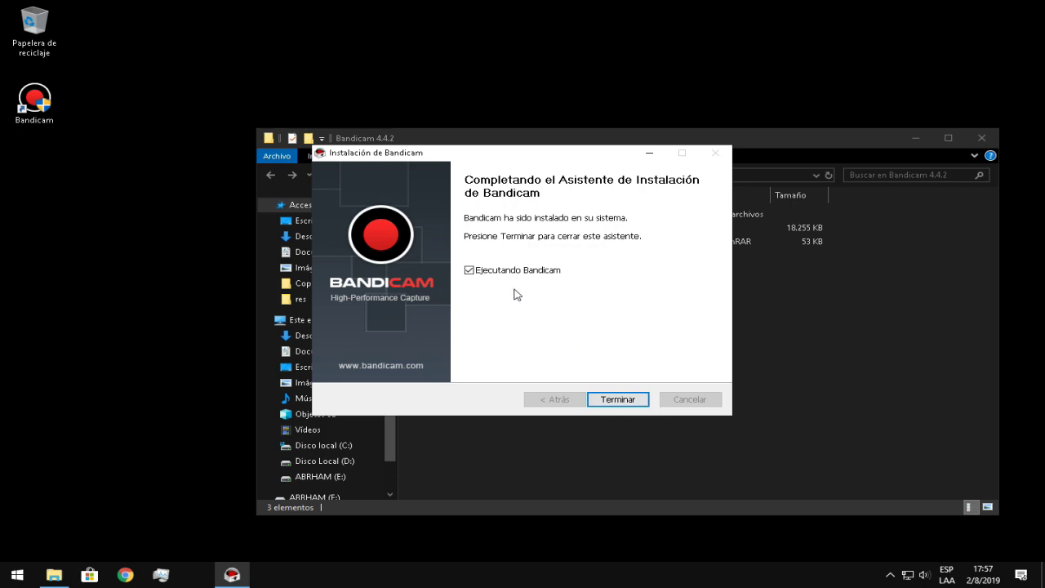
Finish the installer, then minimize Explorer and Chrome after viewing the bandicam.com success page
click(627, 398)
click(629, 401)
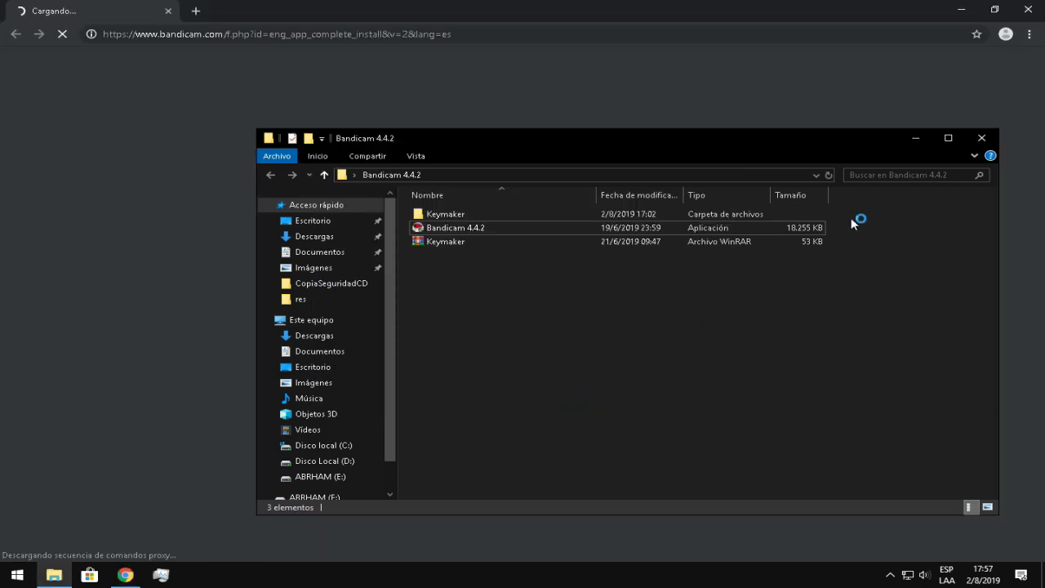
click(916, 139)
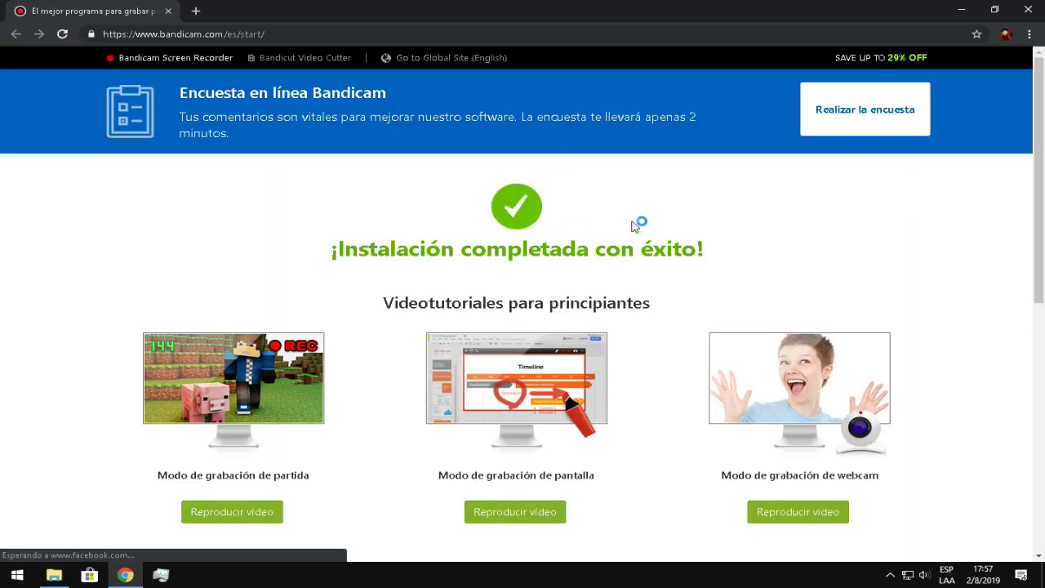
click(962, 10)
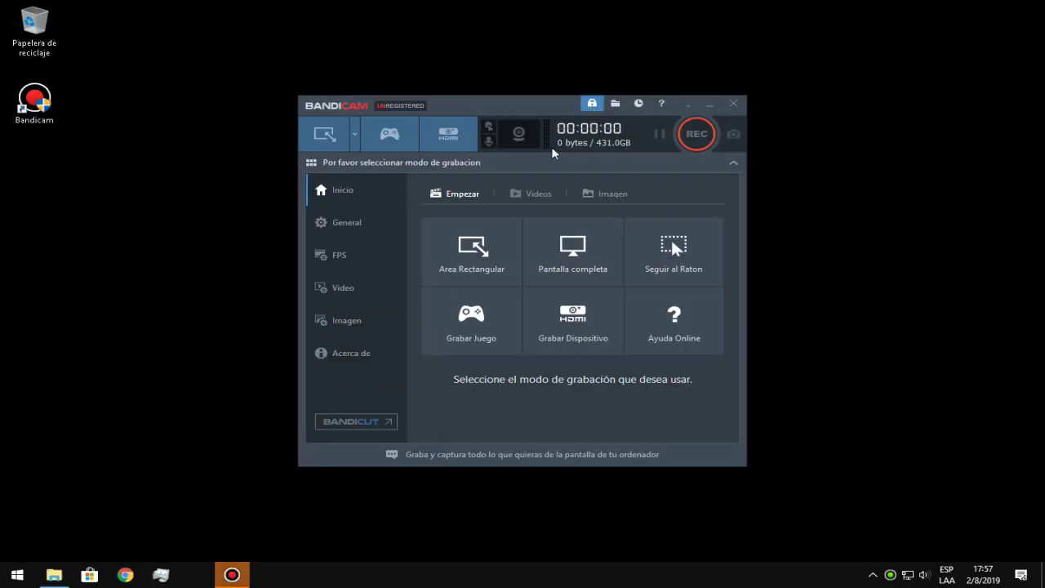
Close Bandicam, open Bandicam 4.4.2 > Keymaker, and run Keymaker as administrator with UAC approval
click(734, 103)
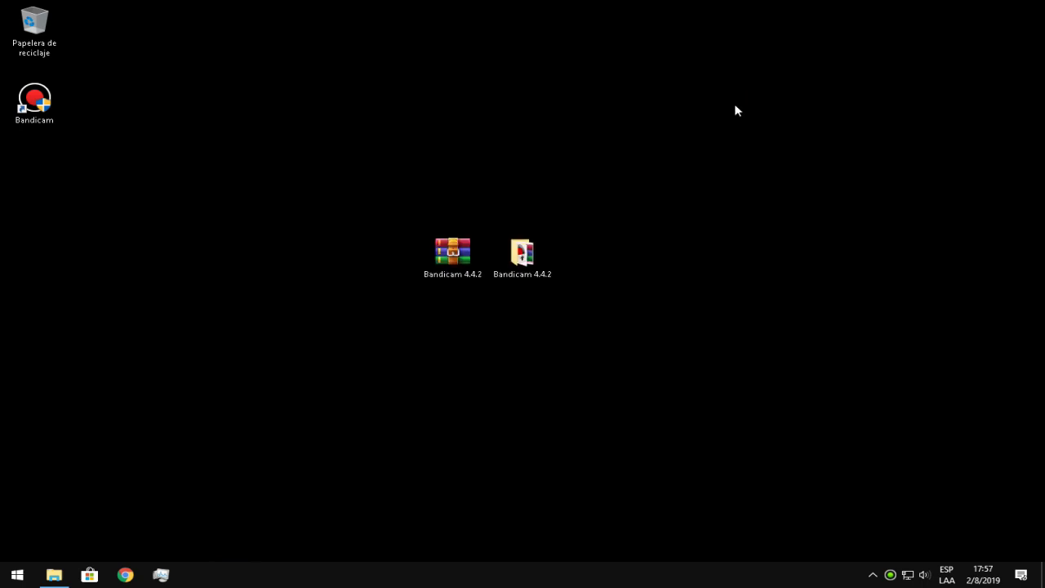
double_click(523, 255)
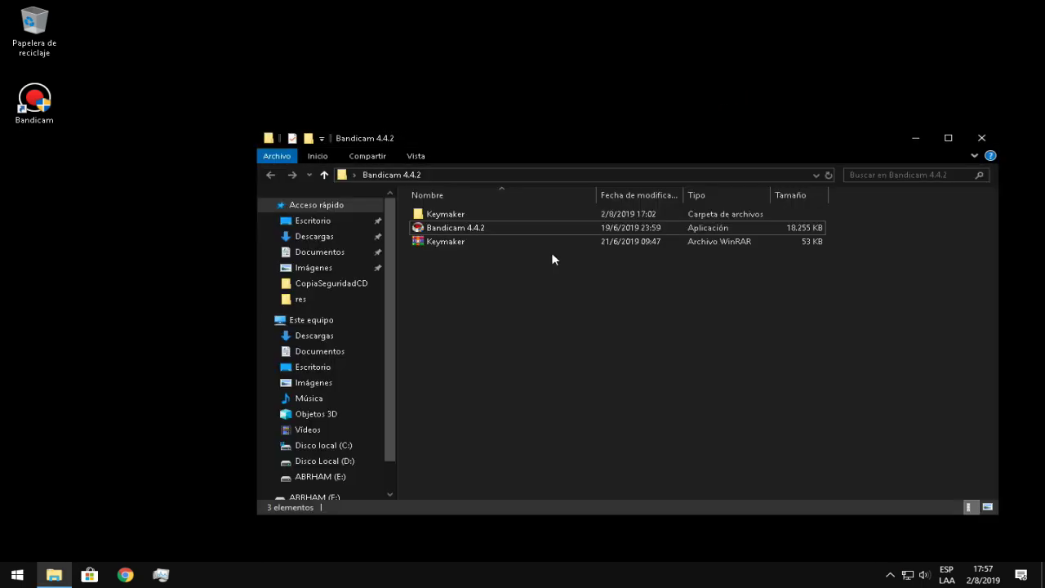
double_click(460, 216)
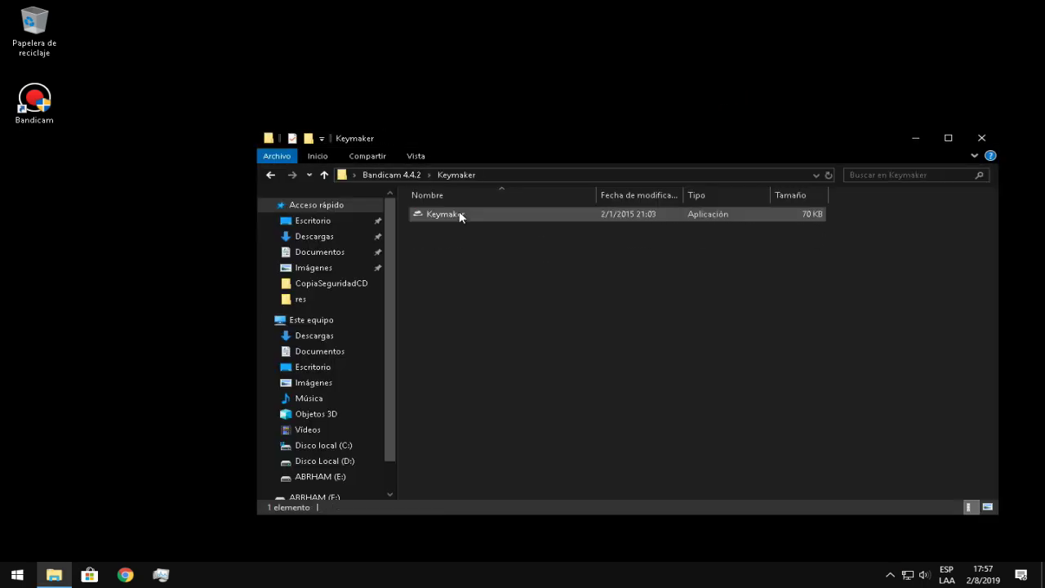
right_click(598, 213)
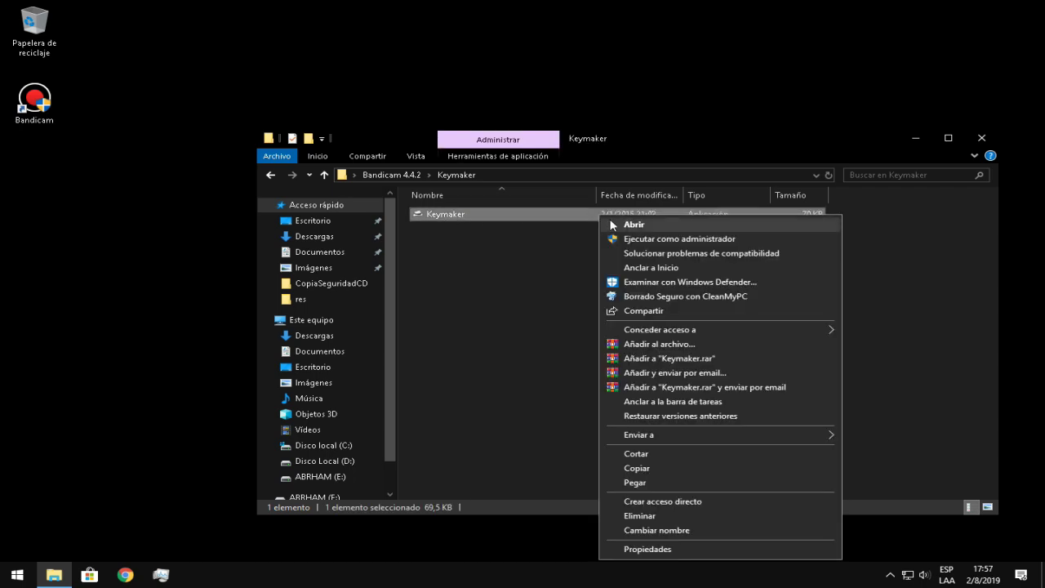
click(637, 238)
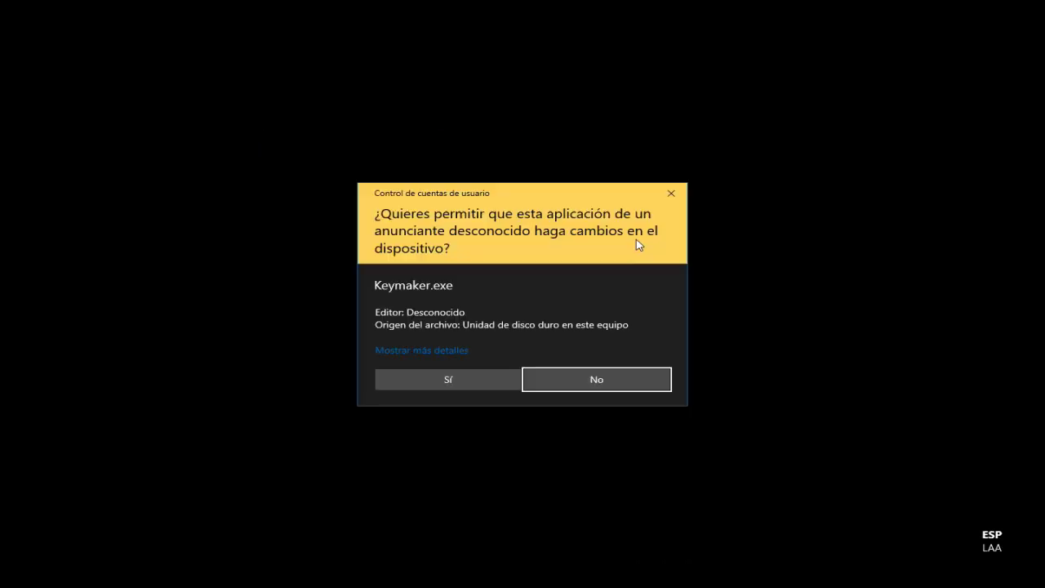
click(462, 380)
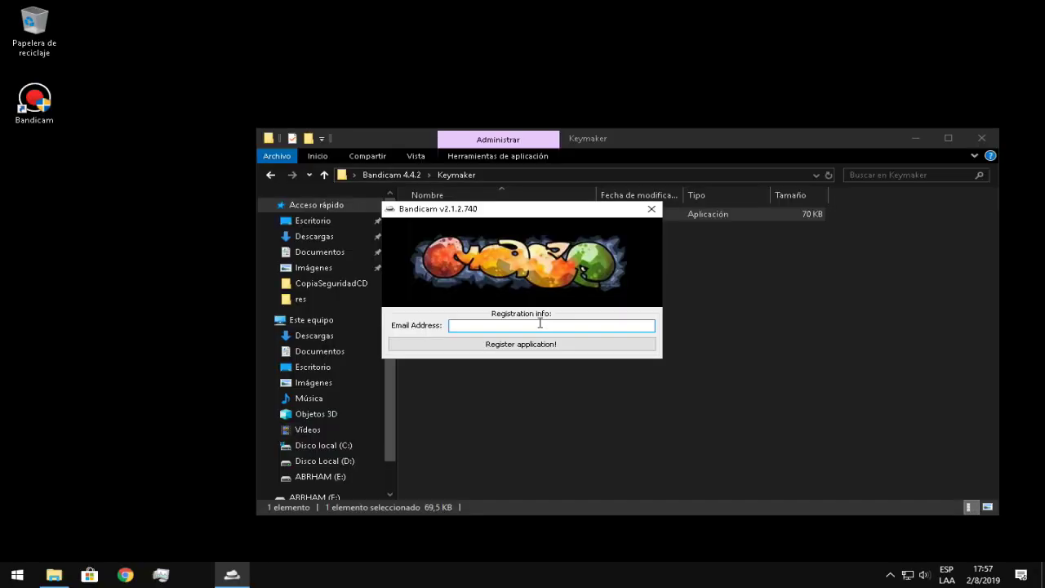
Enter an e-mail address, register Bandicam, acknowledge success, and close Keymaker and its folder
click(531, 345)
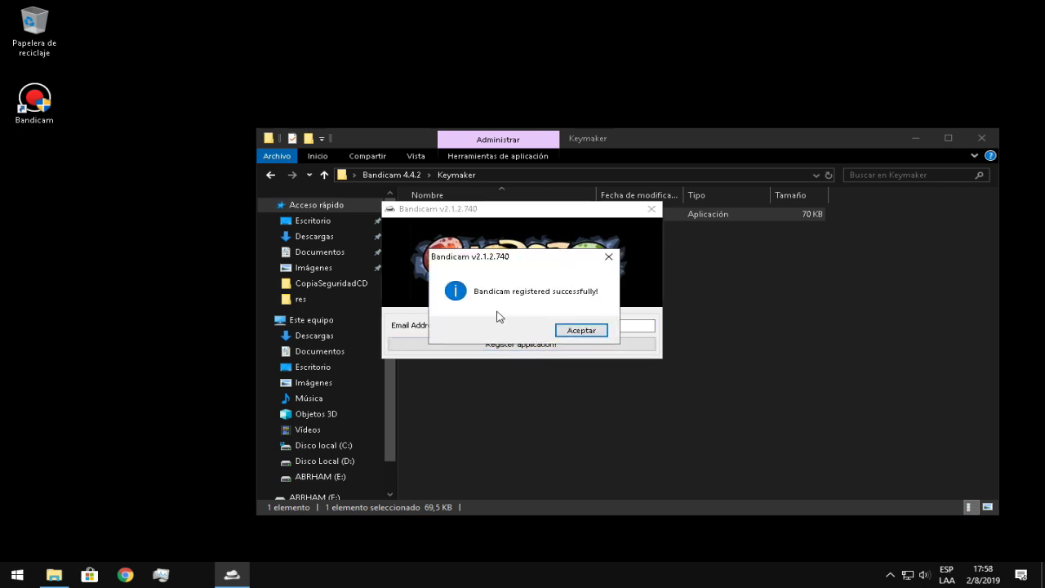
click(580, 331)
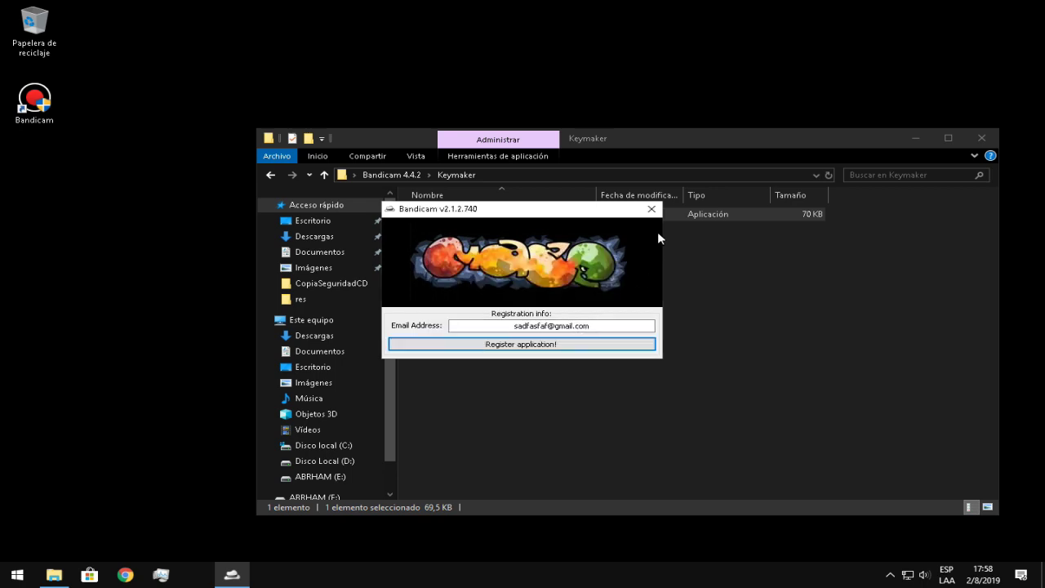
click(651, 209)
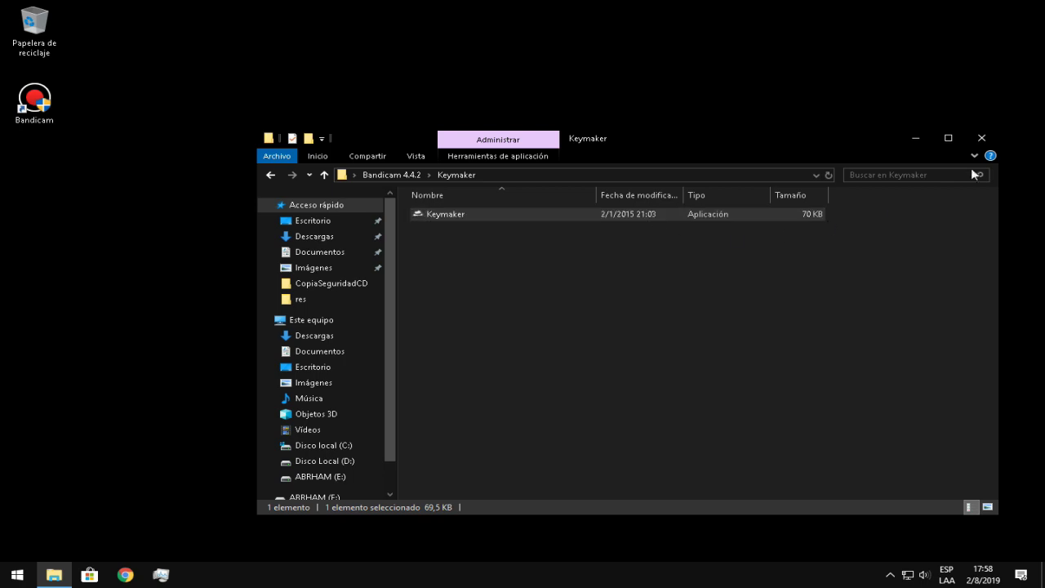
click(995, 141)
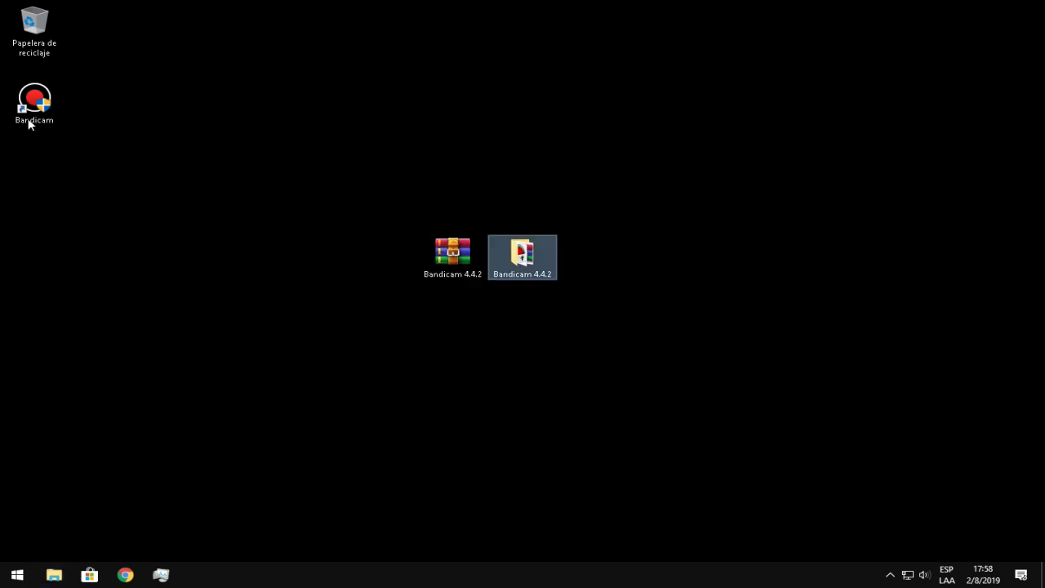
Run the Bandicam desktop shortcut as administrator, approve UAC, and show the General settings
right_click(30, 121)
click(102, 230)
click(415, 375)
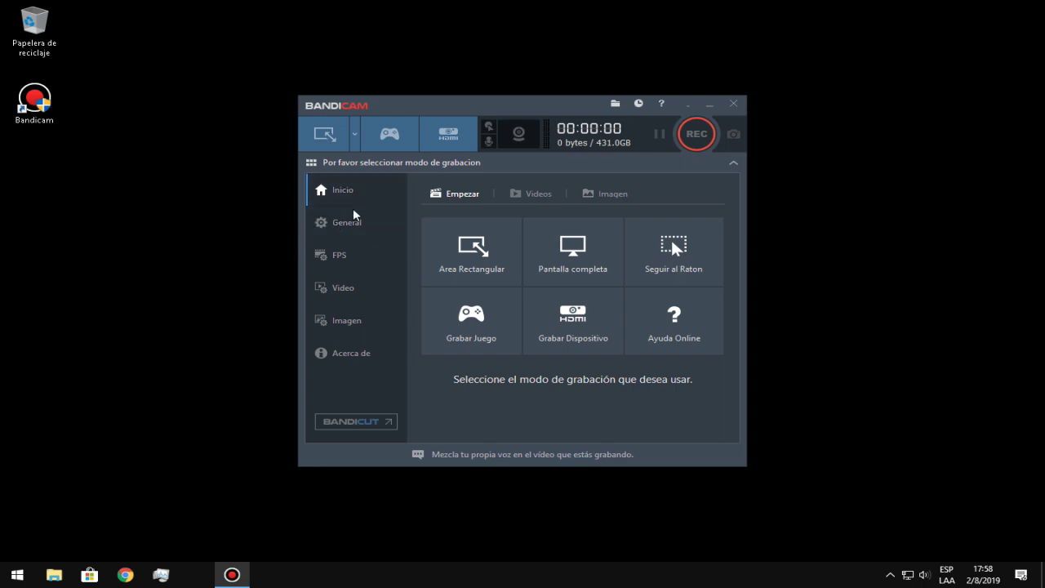
click(353, 222)
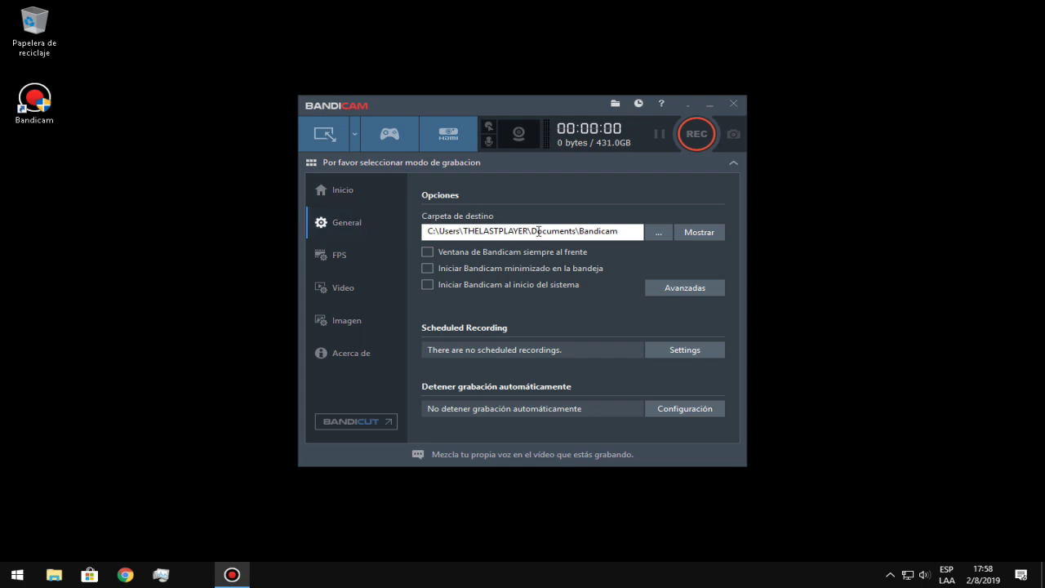
Set Carpeta de destino to the GAMEPLAYS folder on Disco Local (D:)
click(664, 233)
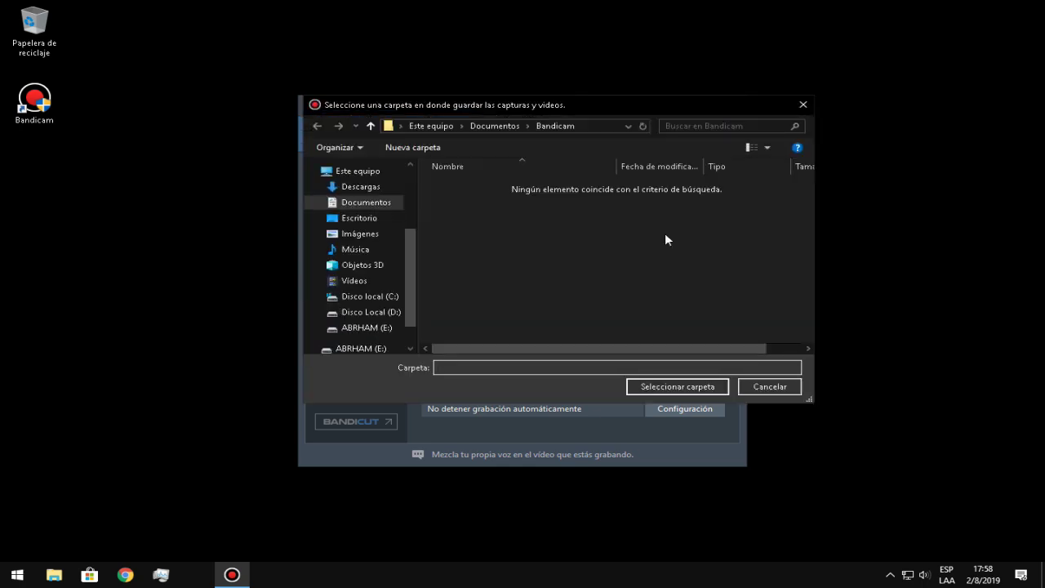
click(387, 312)
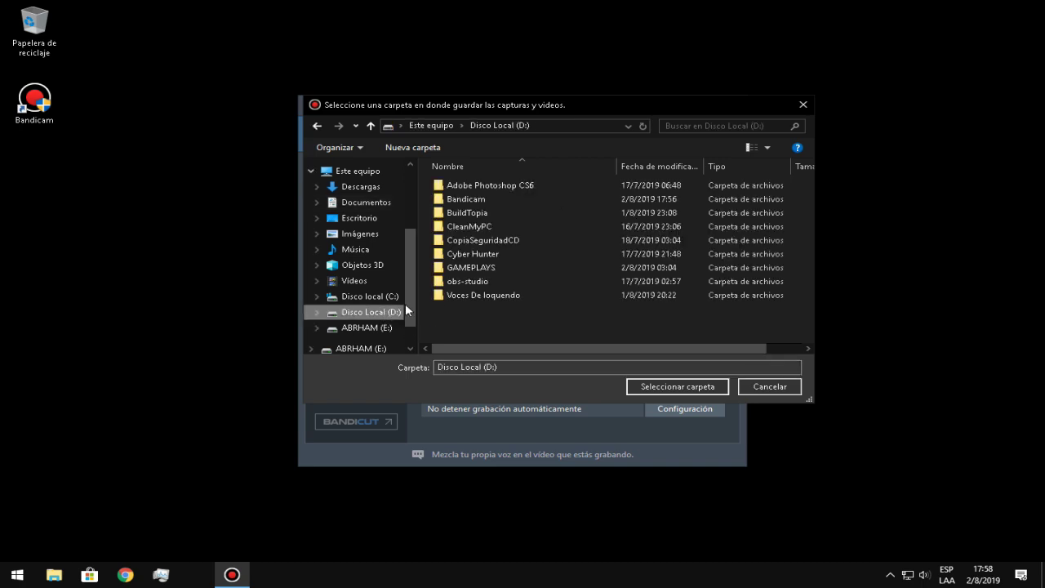
click(465, 266)
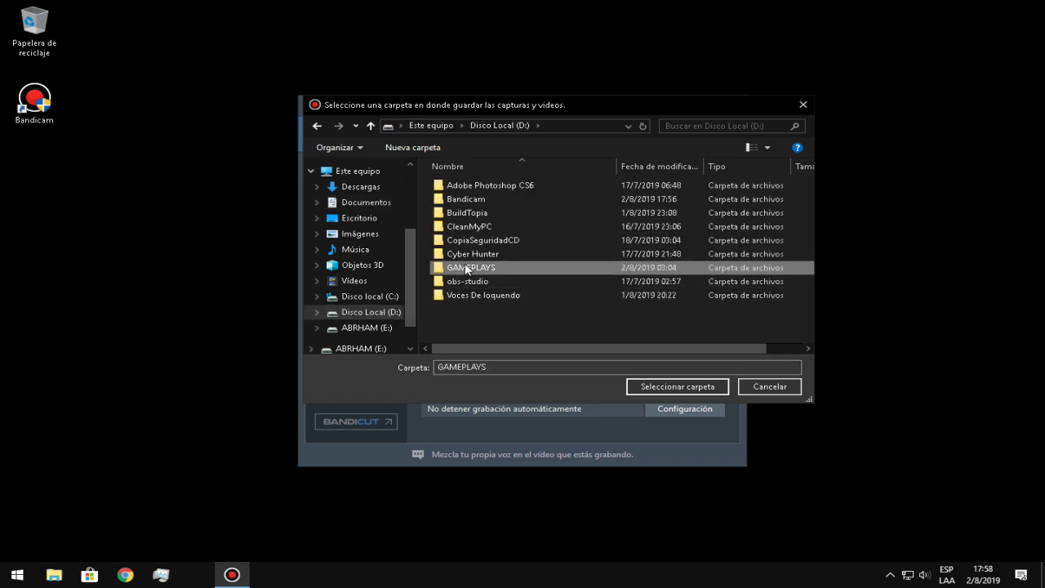
click(672, 385)
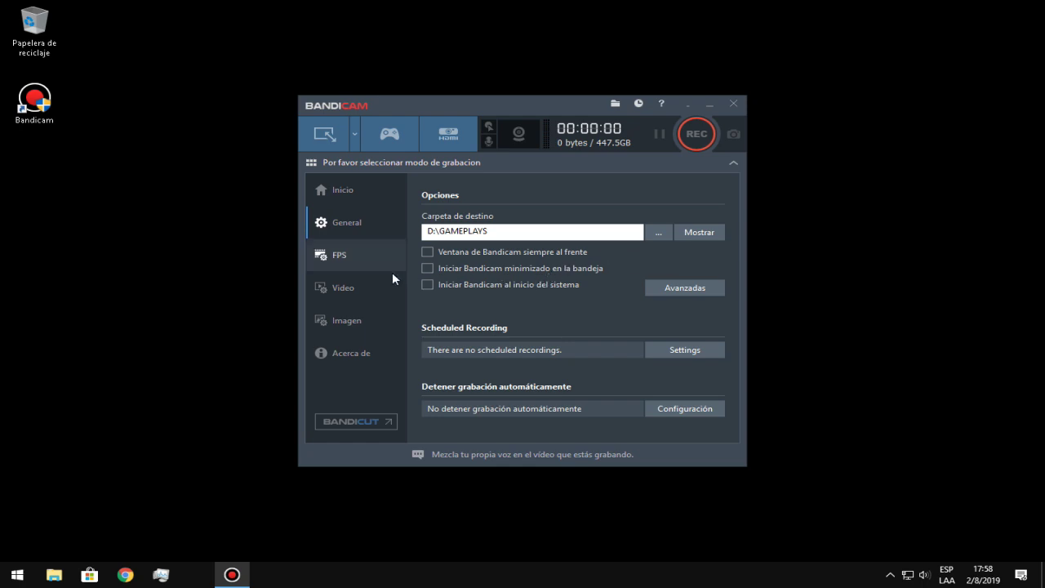
On the Video page, open the MP4 format options and set the frame rate to 30 fps
click(347, 289)
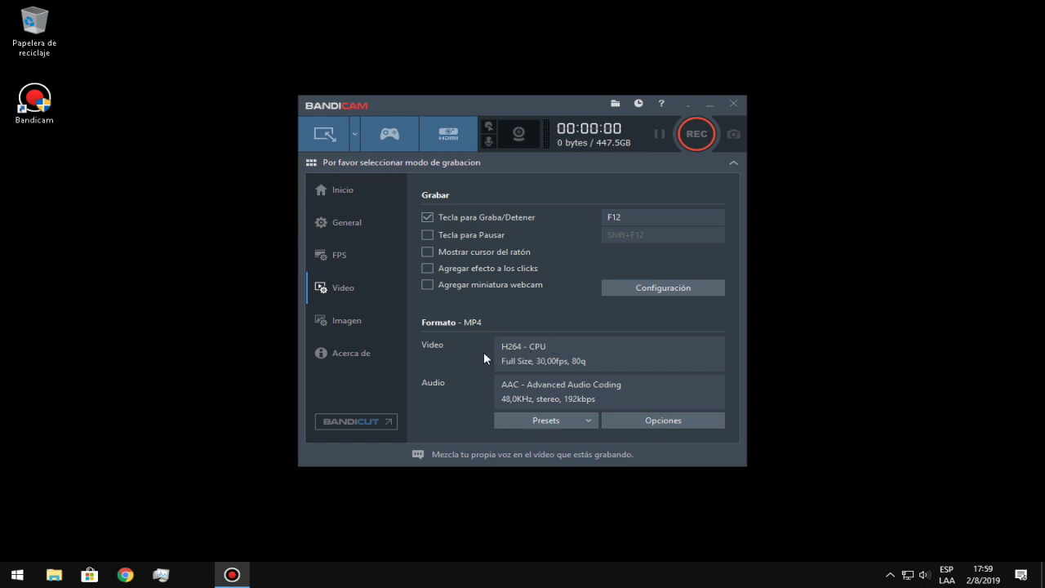
click(672, 422)
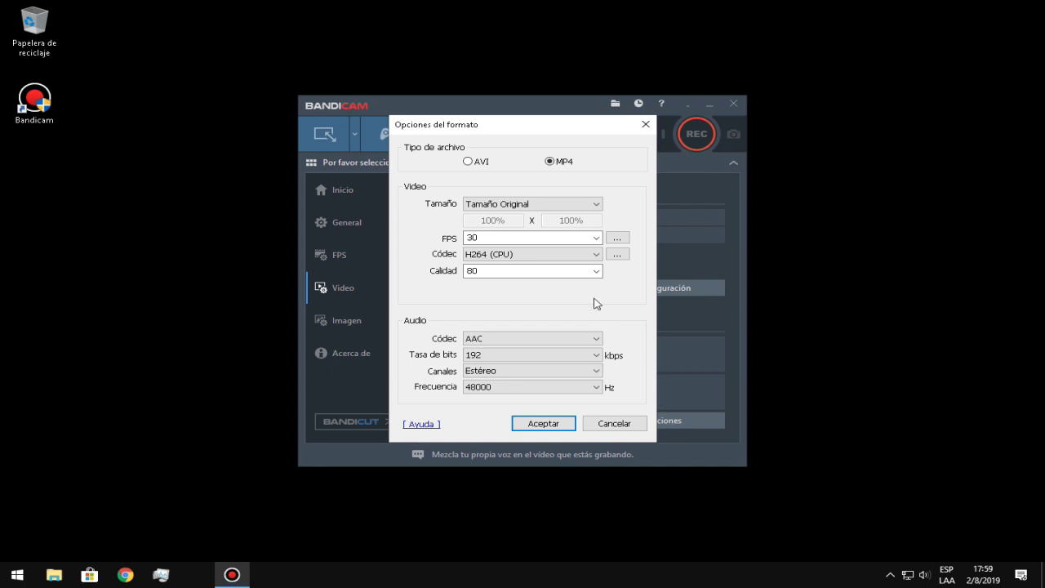
click(596, 238)
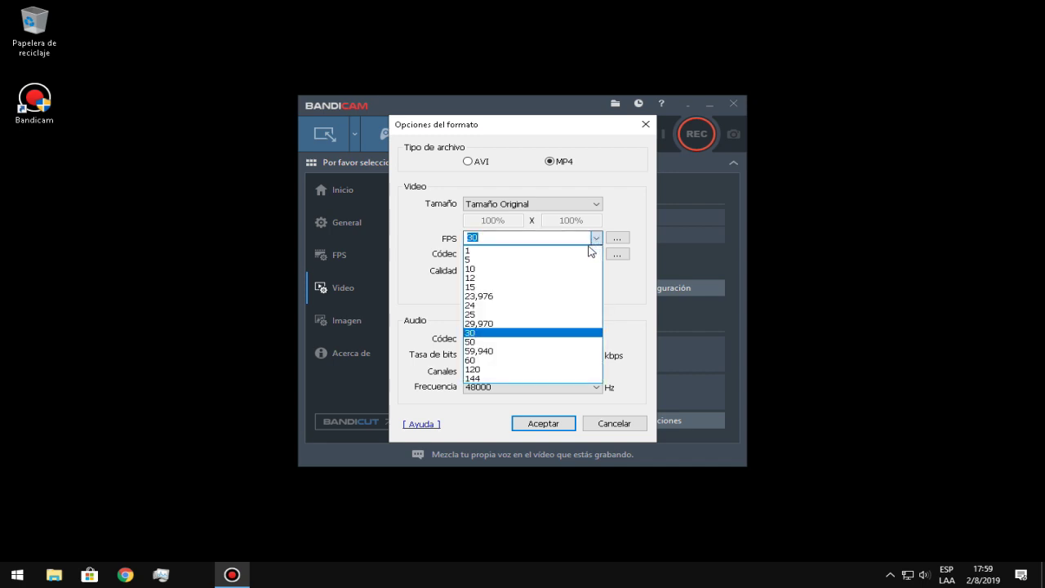
click(598, 238)
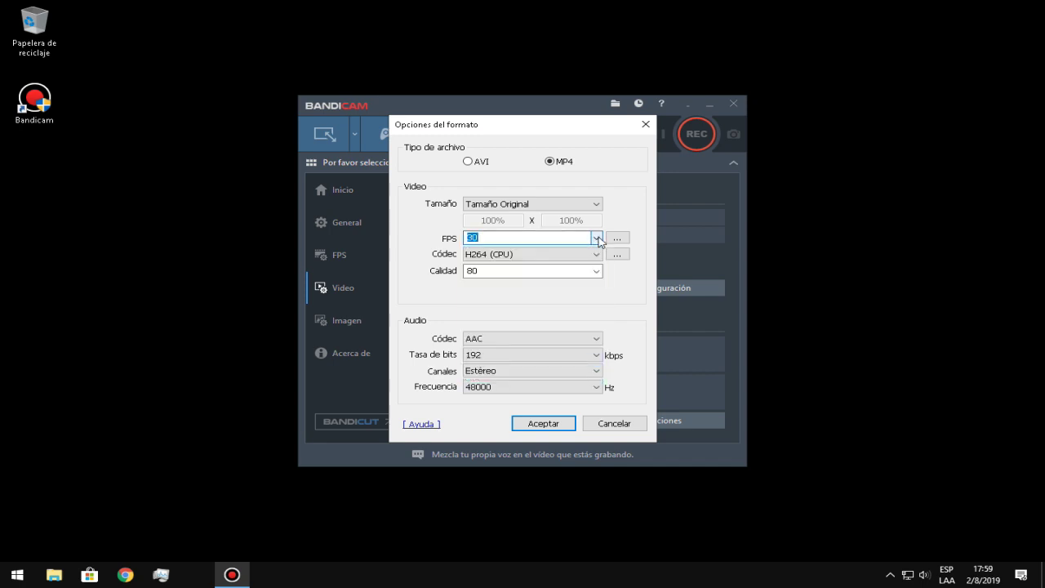
click(599, 238)
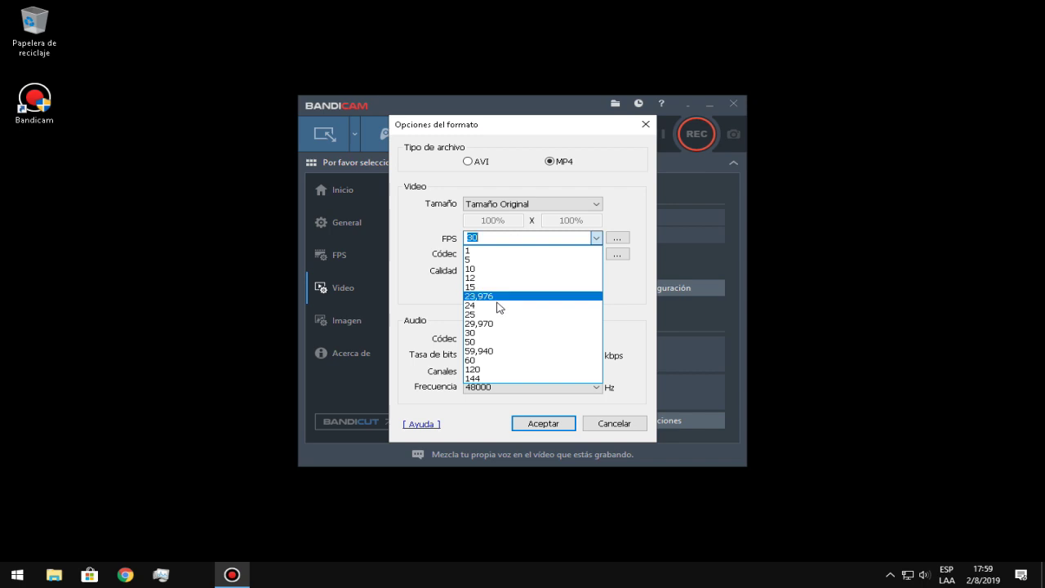
click(485, 332)
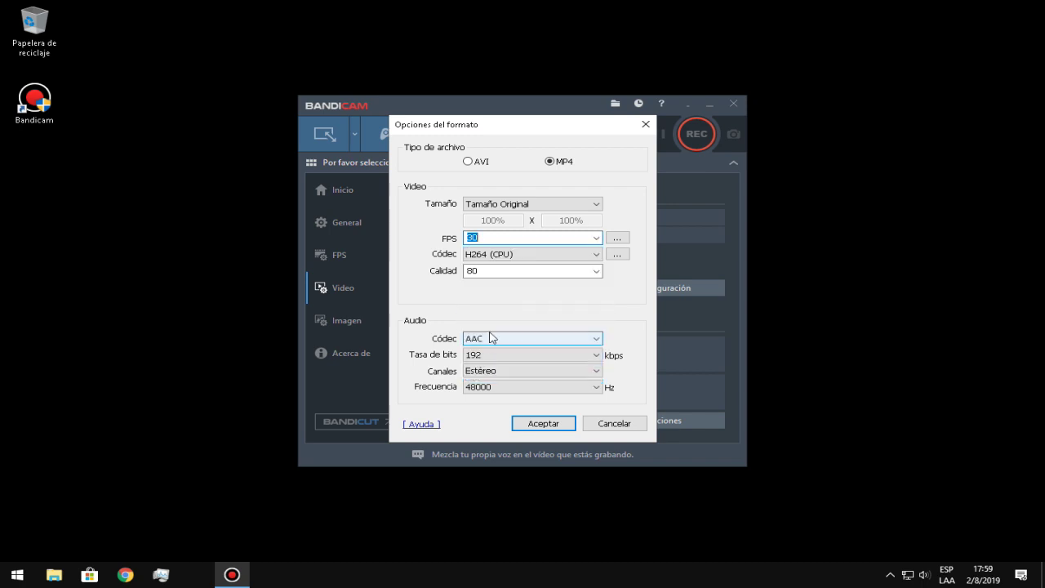
click(598, 238)
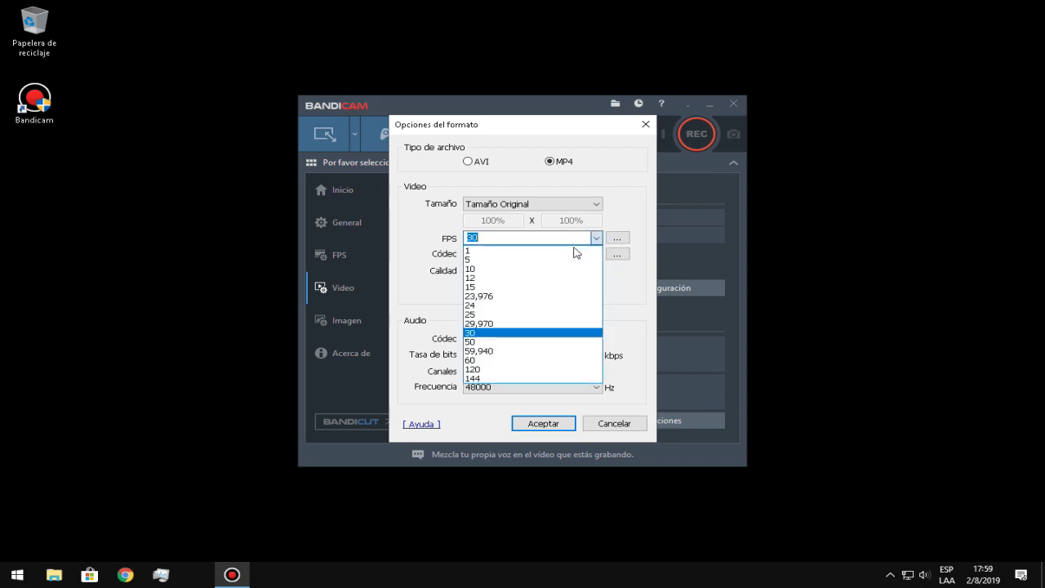
click(503, 296)
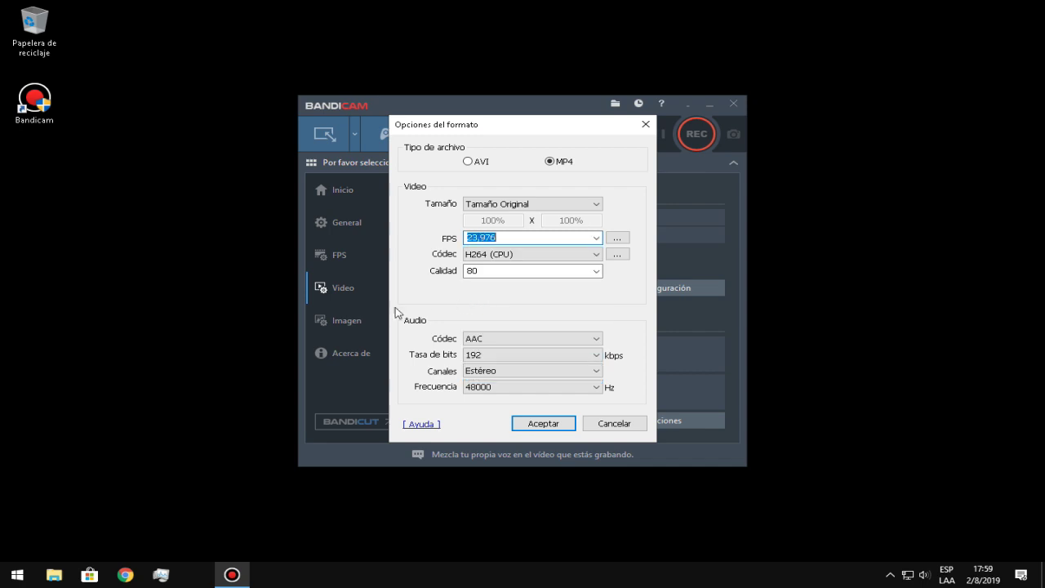
click(598, 238)
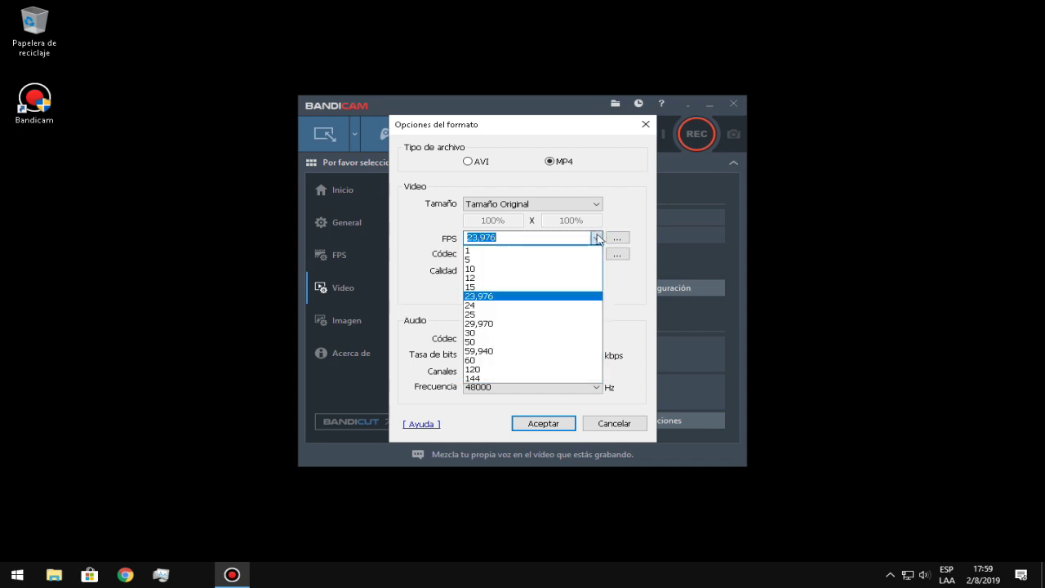
click(478, 333)
Keep H264 (CPU) codec and quality 80, then confirm the format options
click(492, 256)
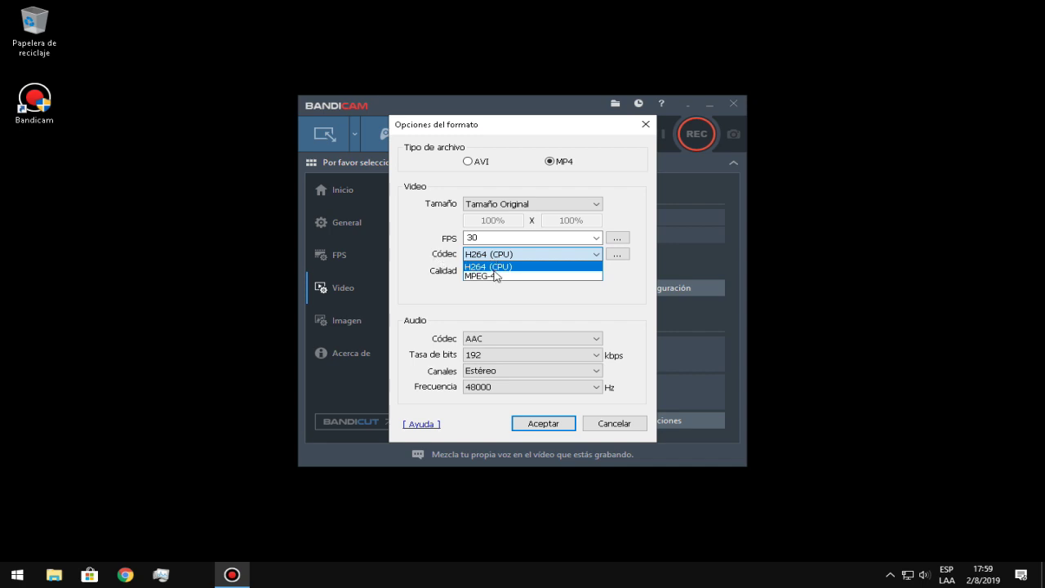
click(481, 270)
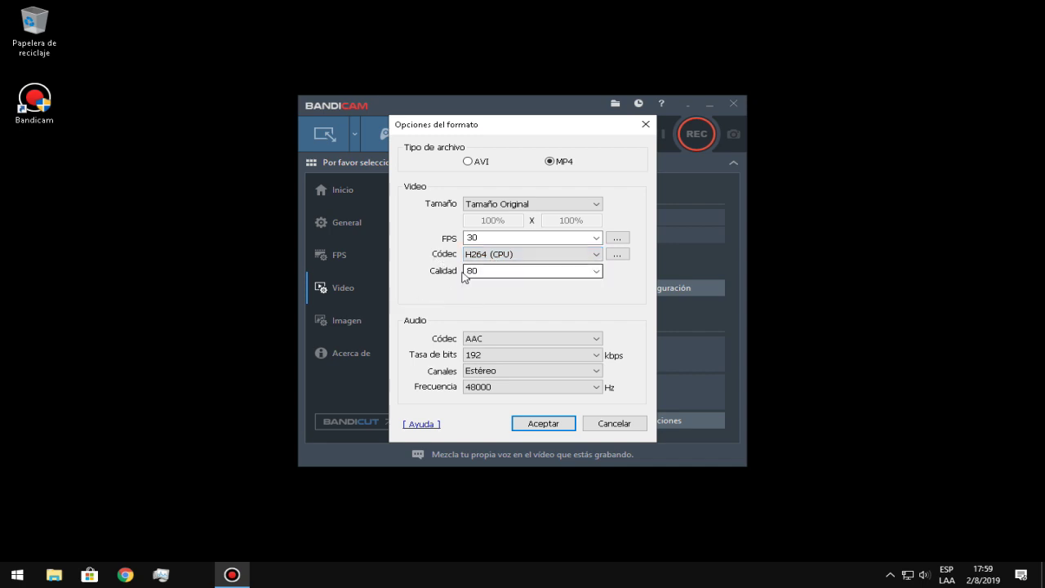
click(596, 271)
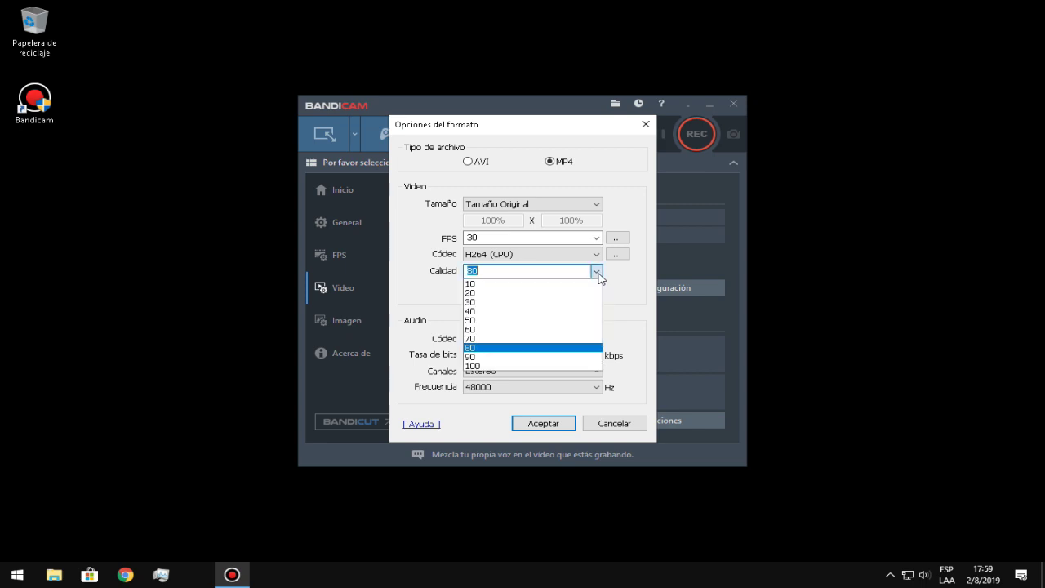
click(491, 337)
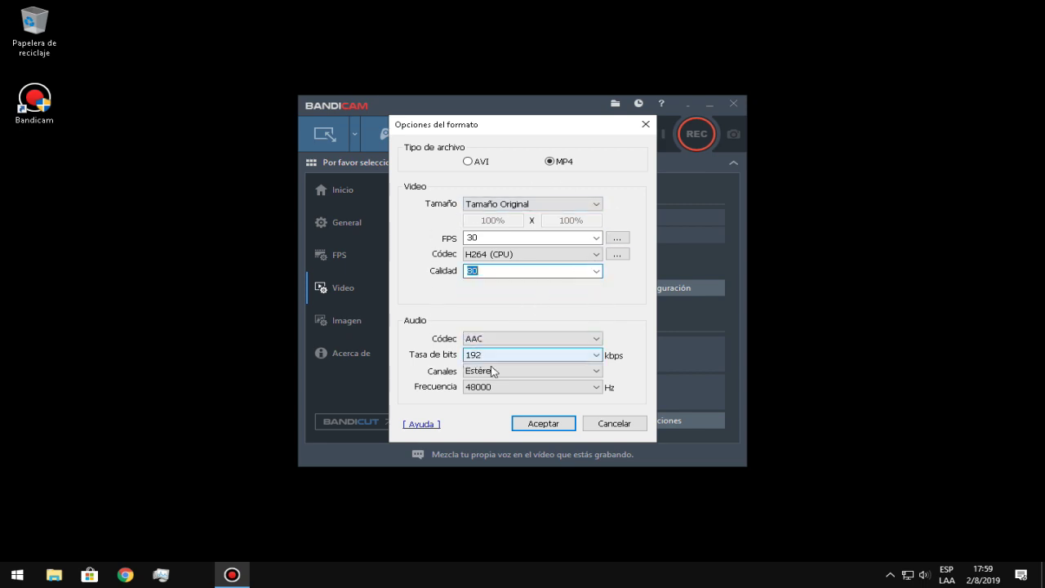
click(554, 425)
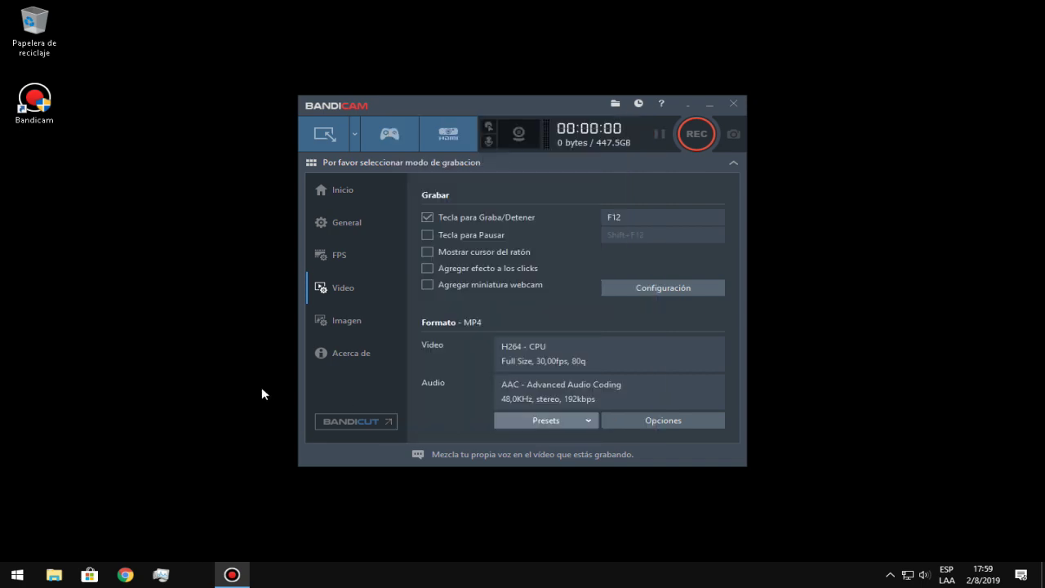
Record Altavoces (Realtek) as primary and Micrófono (WO Mic Device) as secondary sound, mixed into one track
click(491, 139)
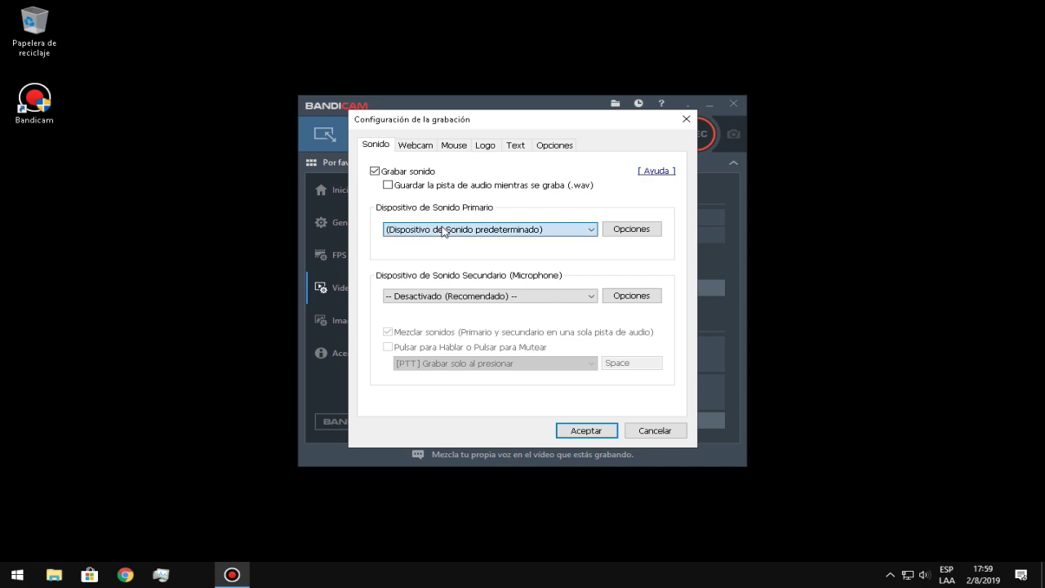
click(443, 232)
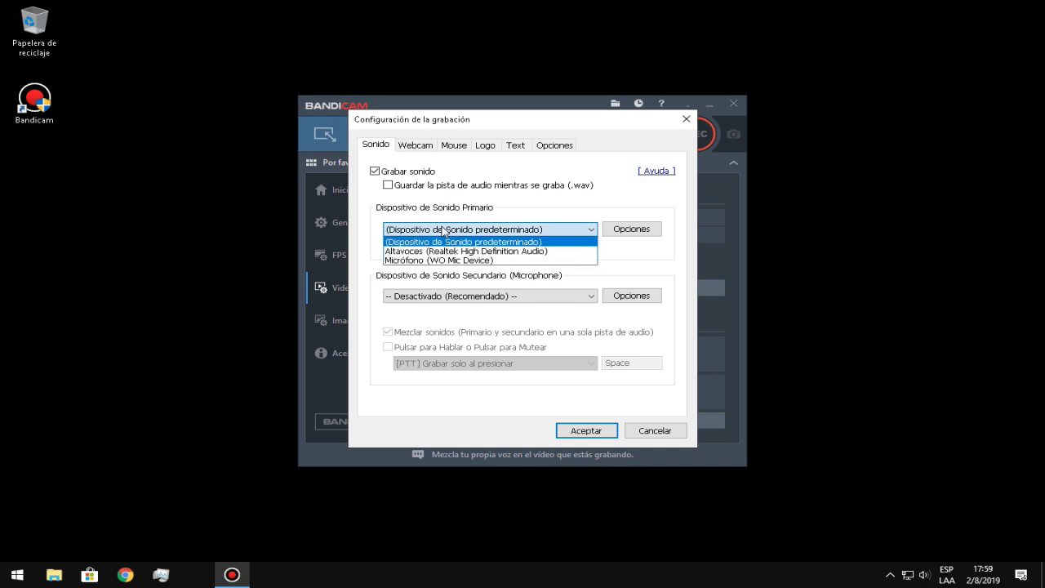
click(472, 251)
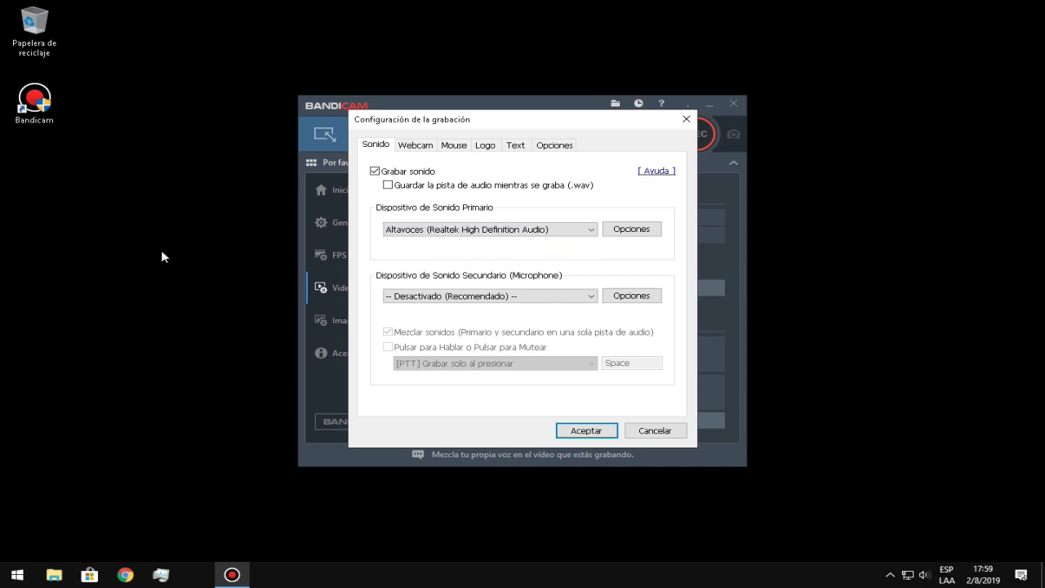
click(415, 297)
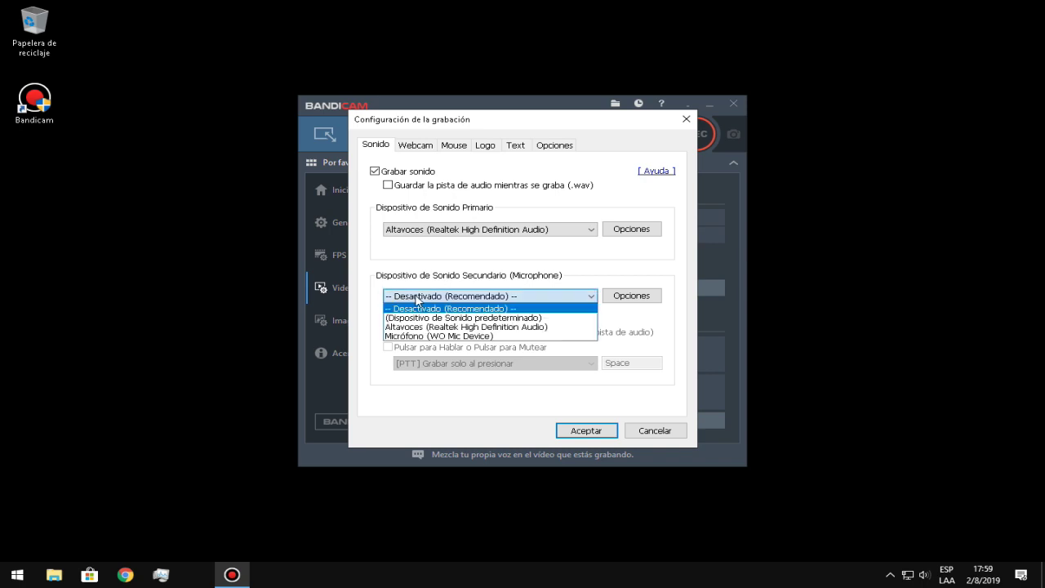
click(445, 336)
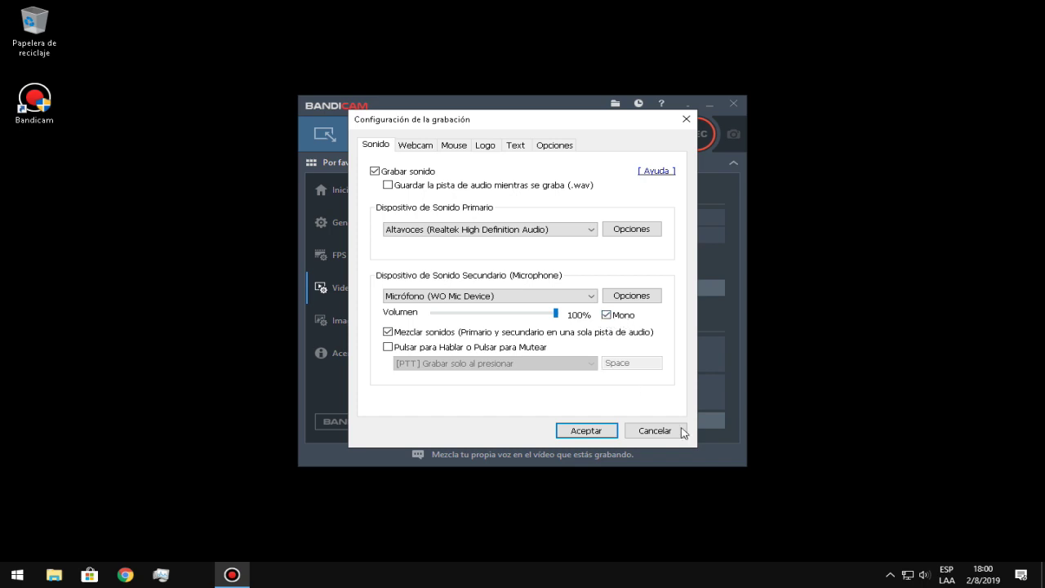
click(585, 431)
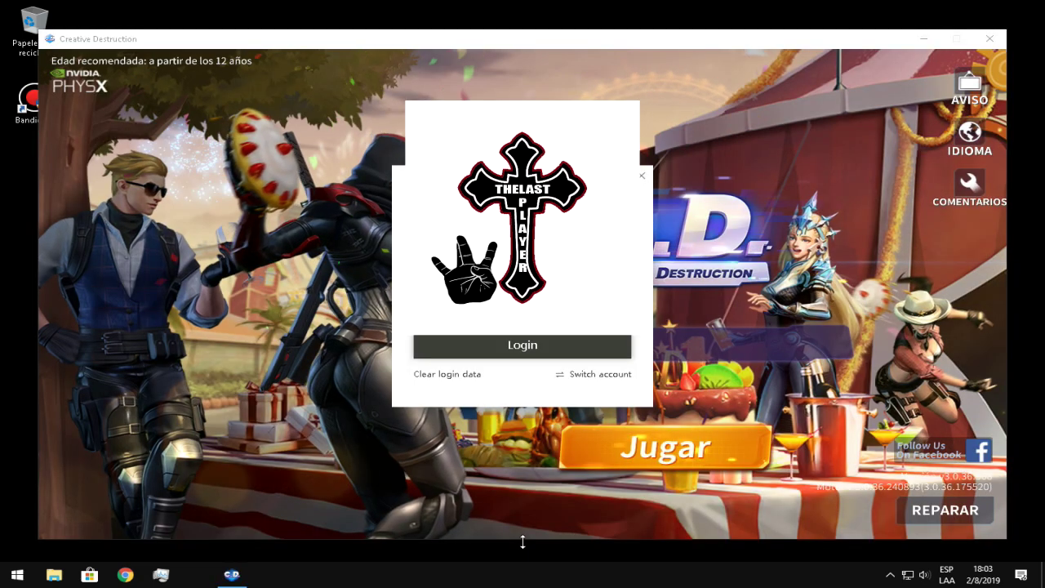
Bring the Bandicam window back up from the hidden notification-area icons
drag(523, 540, 547, 392)
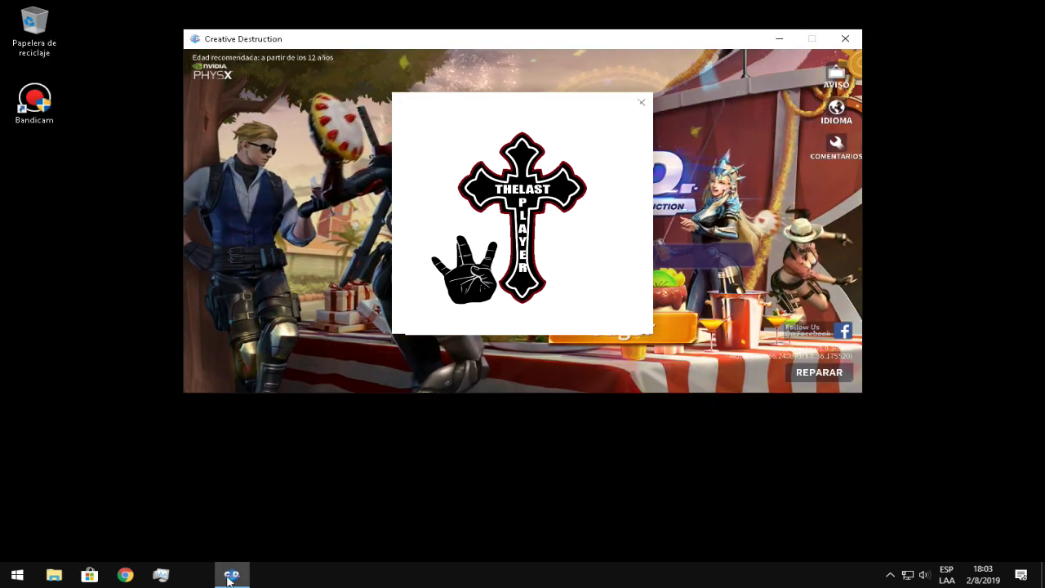
click(200, 579)
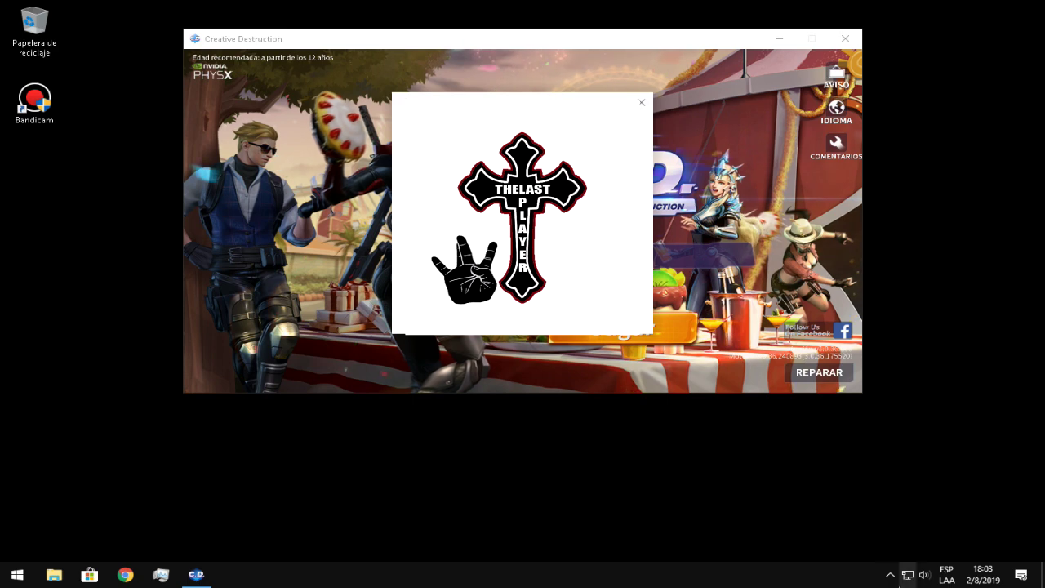
click(890, 578)
click(891, 549)
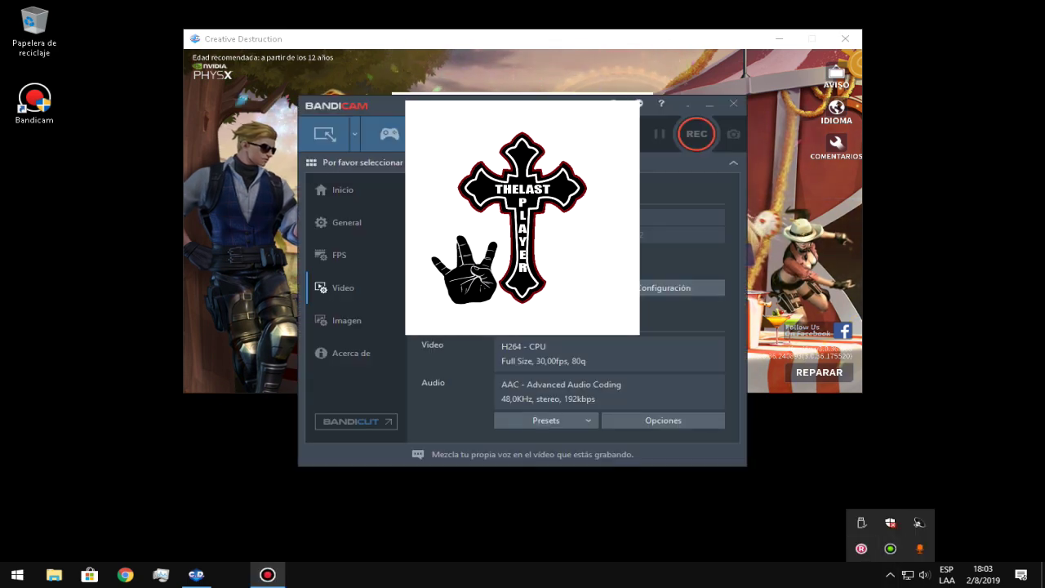
Switch Bandicam to game recording mode and minimize it to the tray, returning to Creative Destruction
click(325, 134)
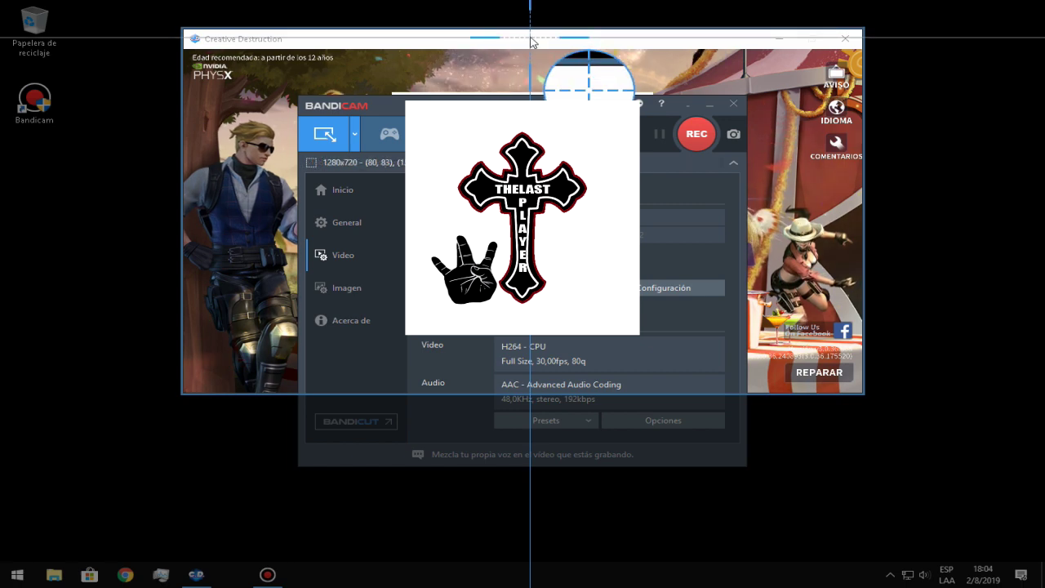
click(530, 37)
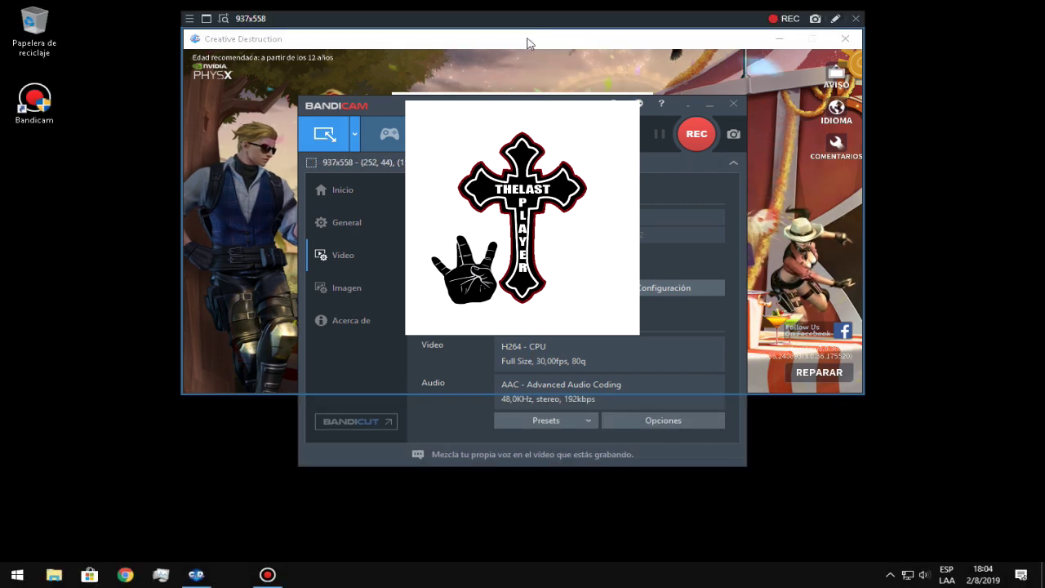
click(389, 134)
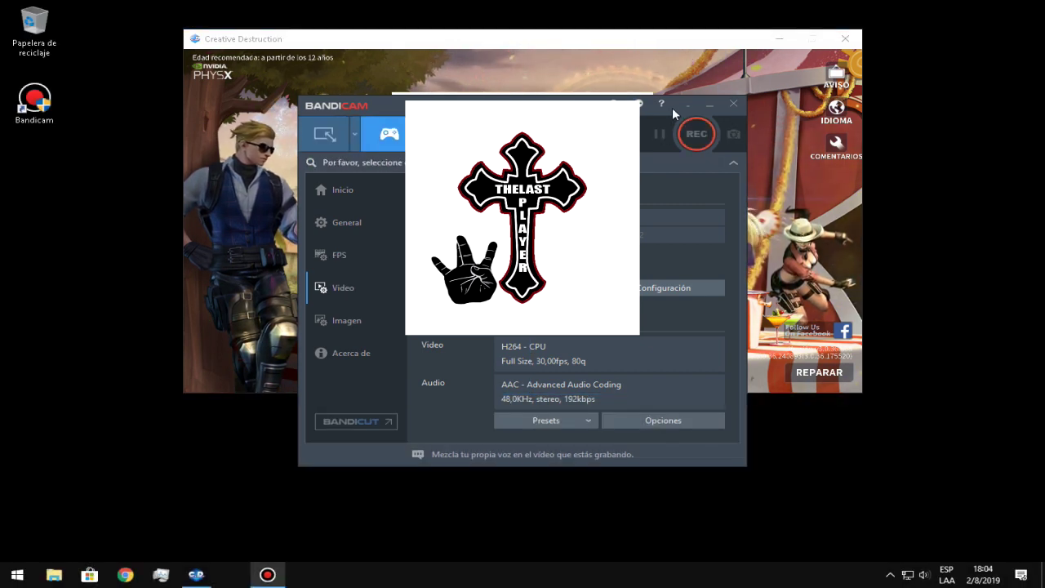
click(710, 105)
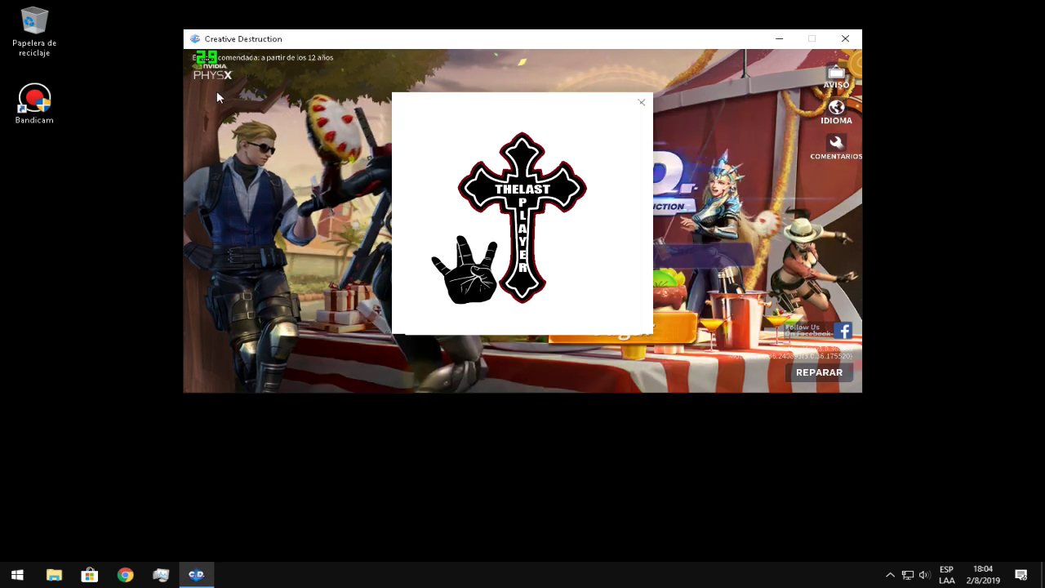
click(890, 575)
click(891, 548)
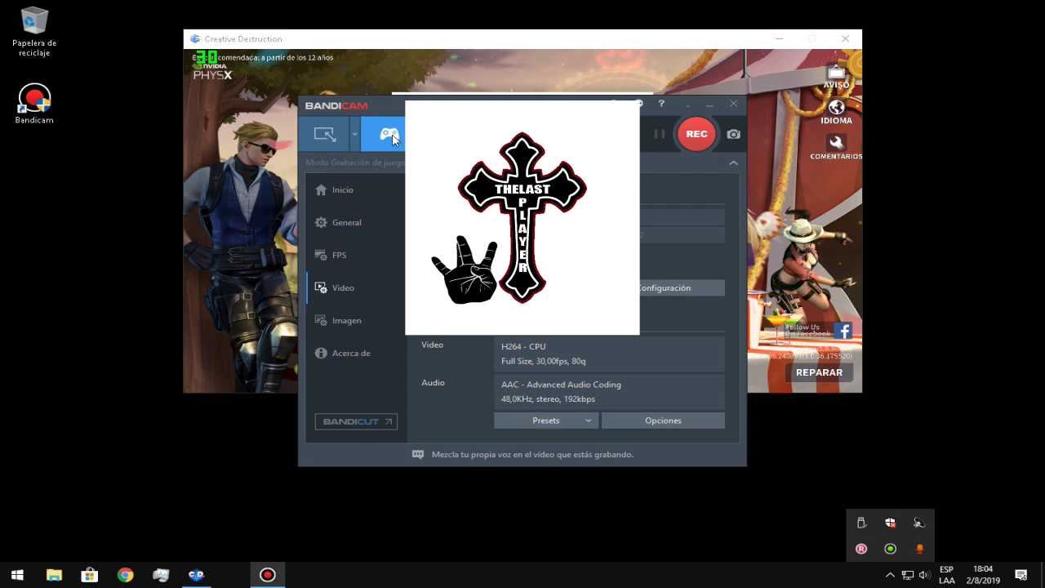
click(690, 102)
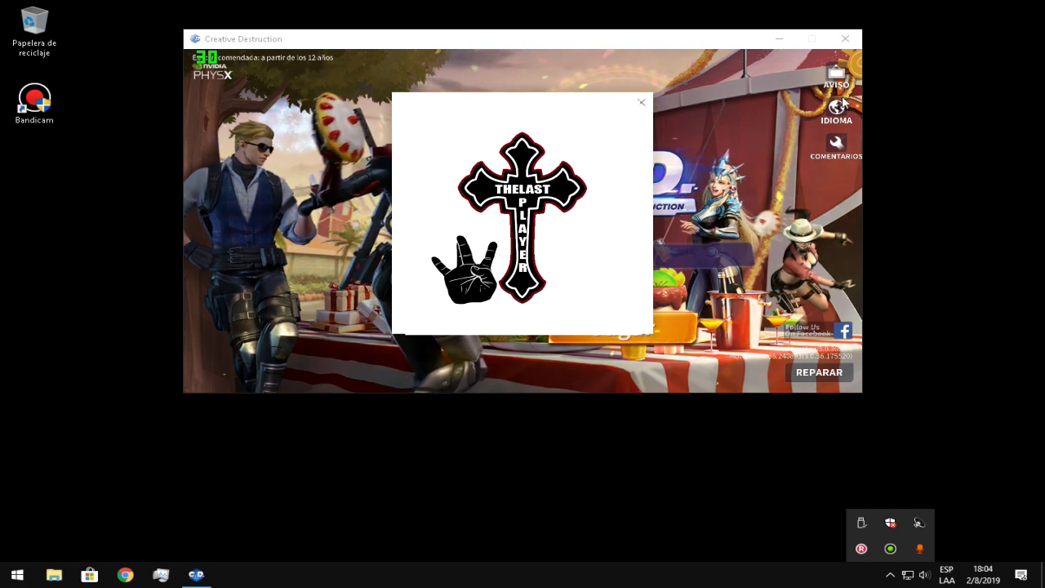
click(838, 107)
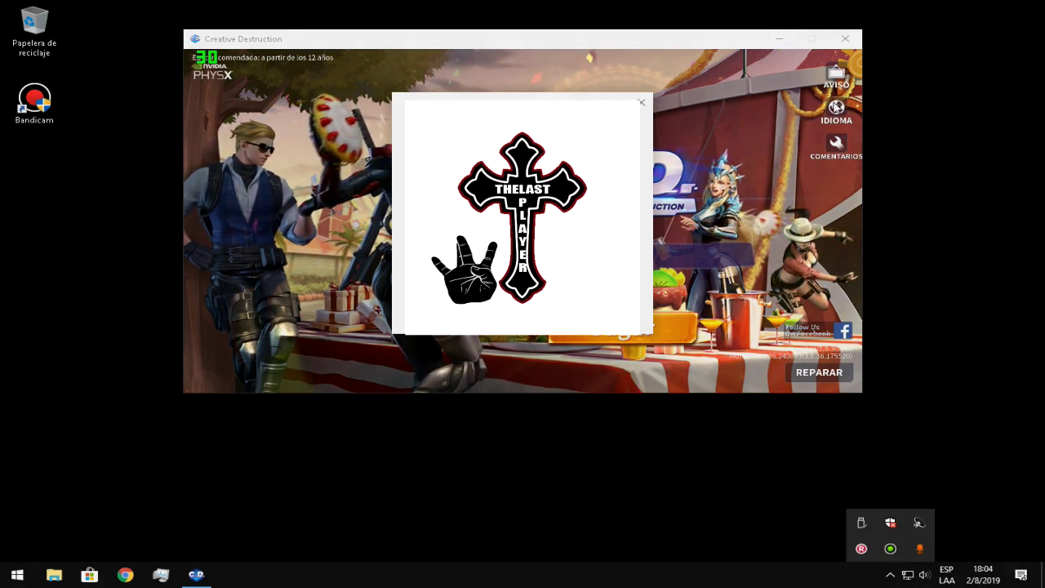